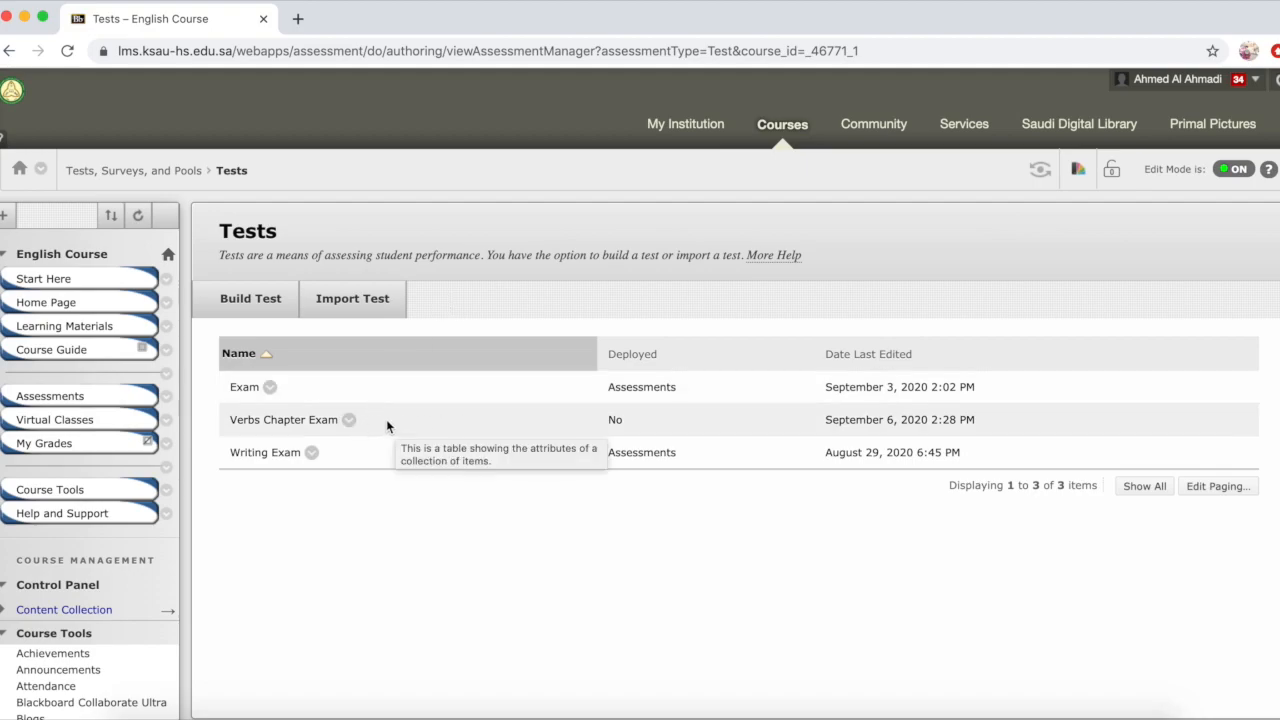
# Step: Add the existing Verbs Chapter Exam as a test in the course's Assessments content area
pyautogui.click(64, 400)
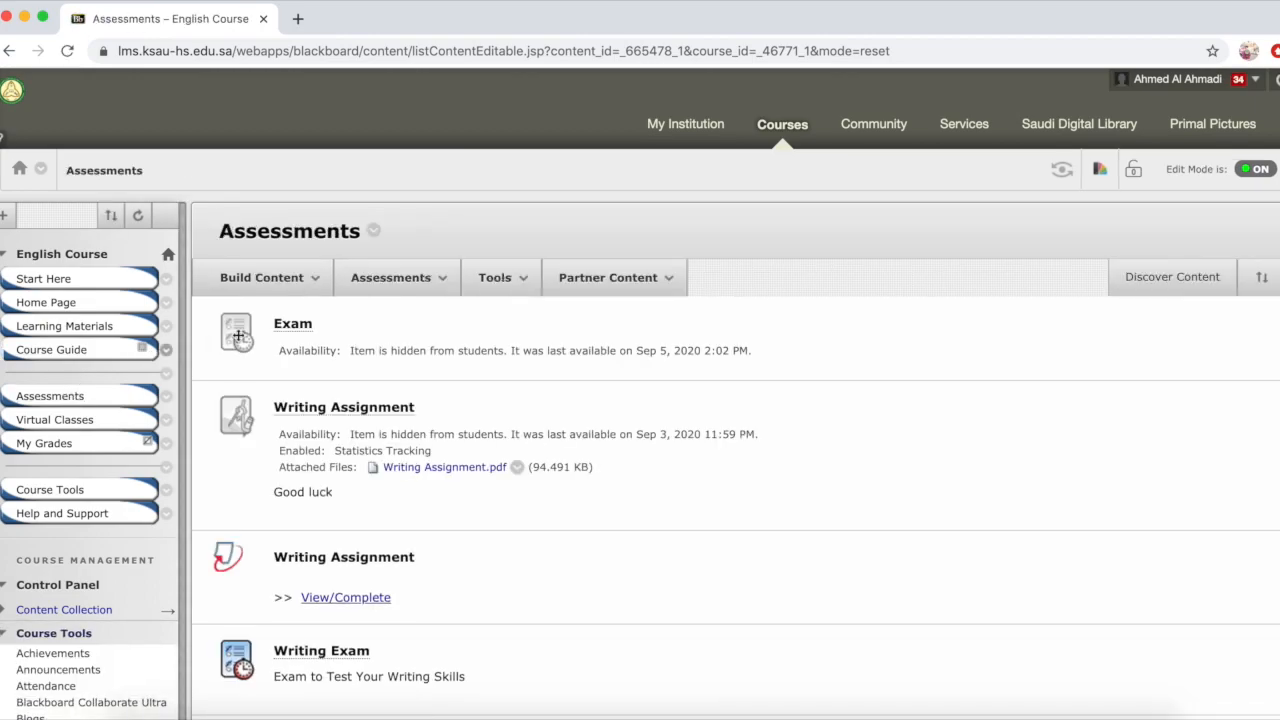
pyautogui.click(405, 280)
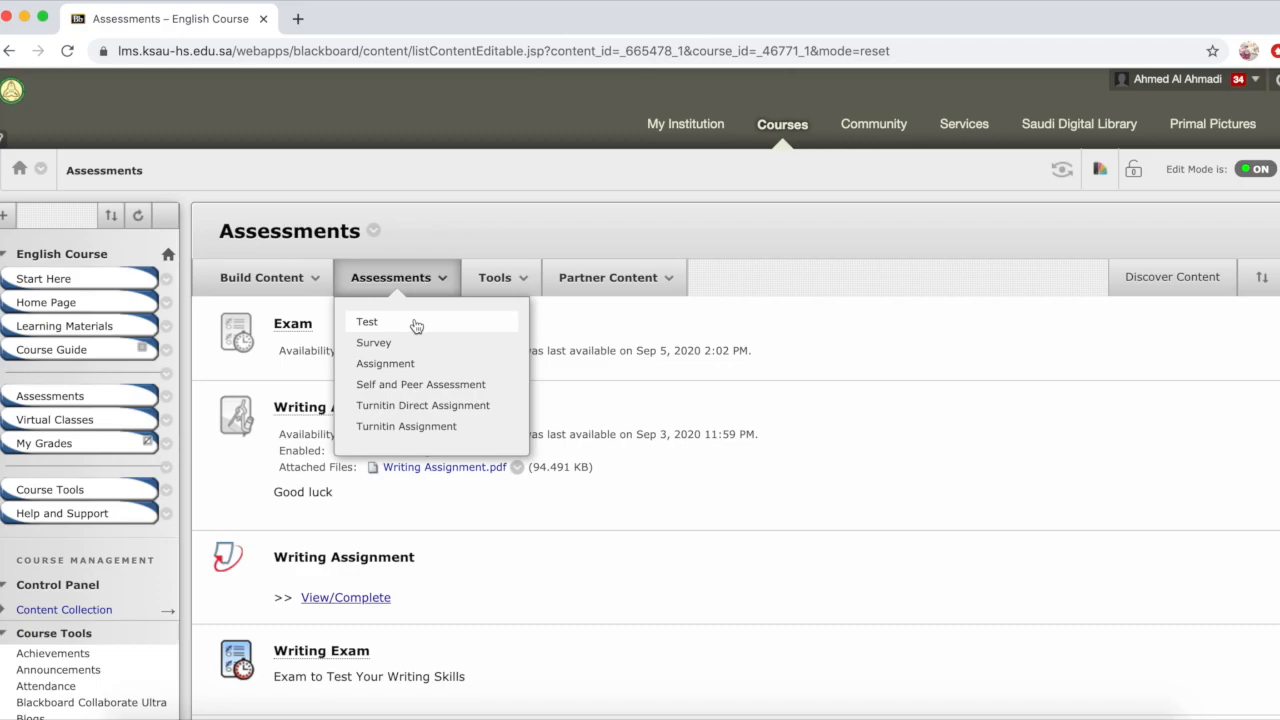
pyautogui.click(443, 323)
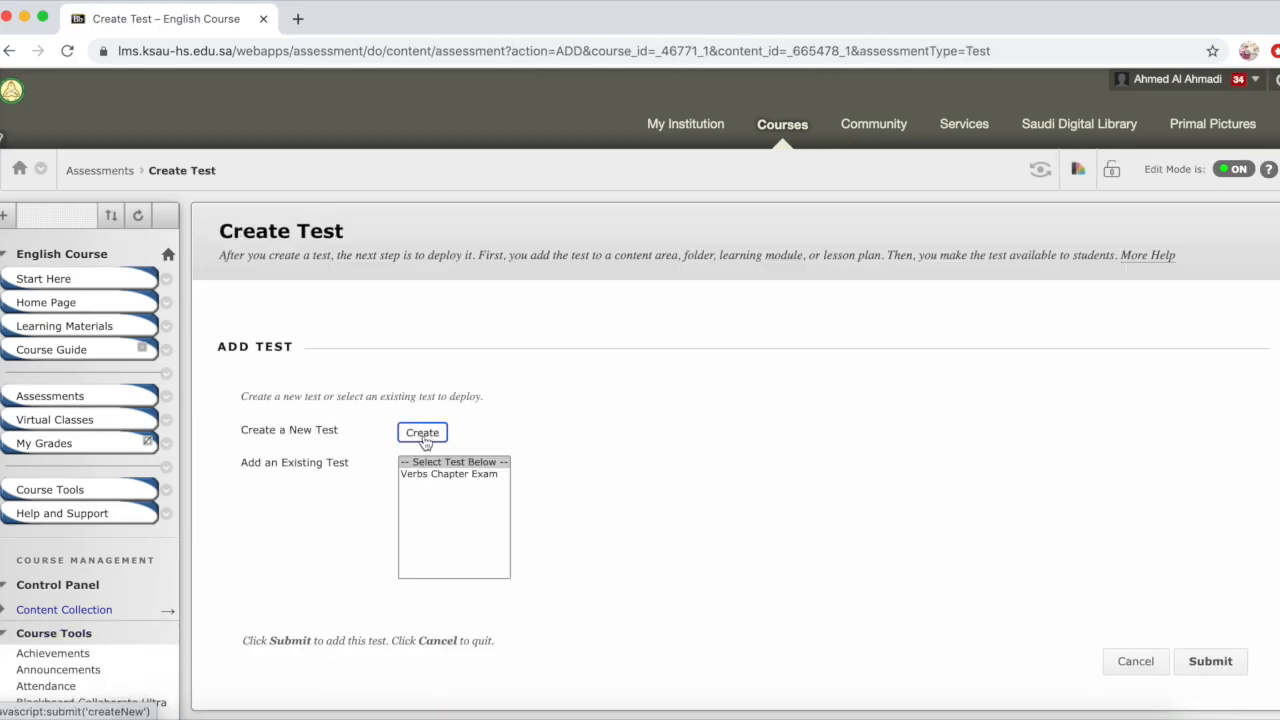
pyautogui.click(469, 476)
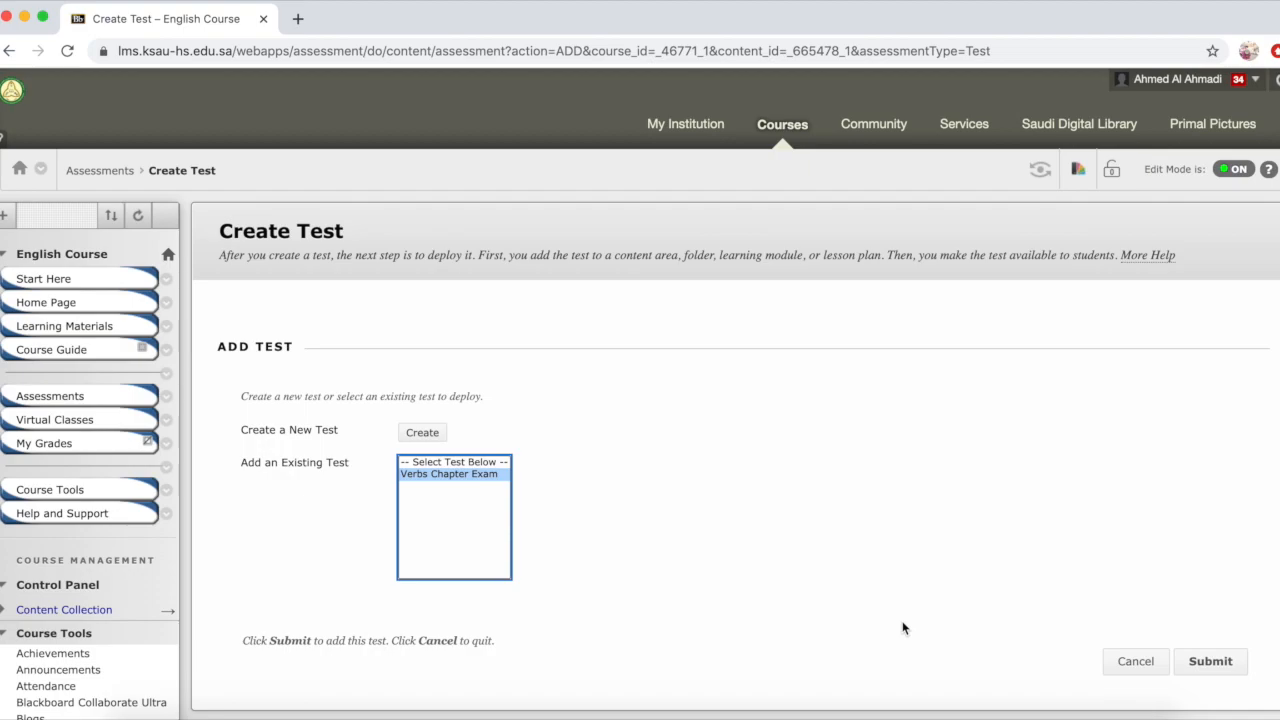
pyautogui.click(1212, 662)
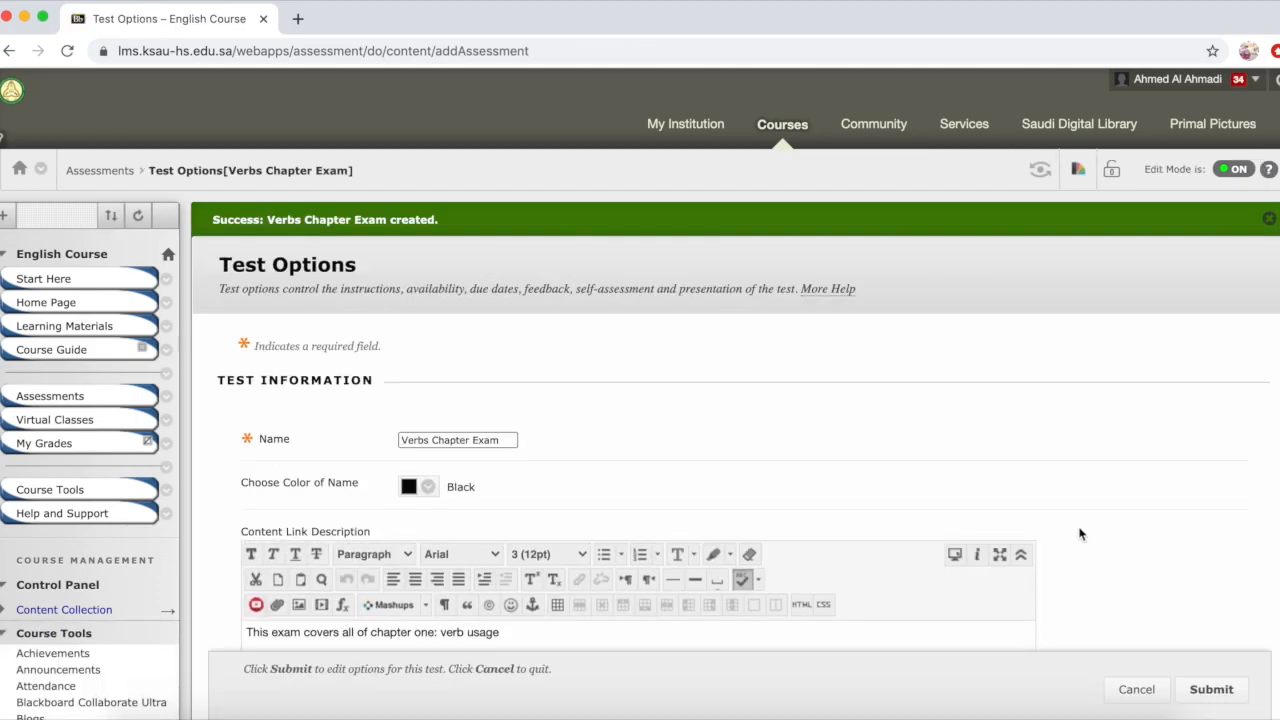
# Step: Set the test to show its description and instructions to students before they begin
pyautogui.scroll(-5, 1079, 534)
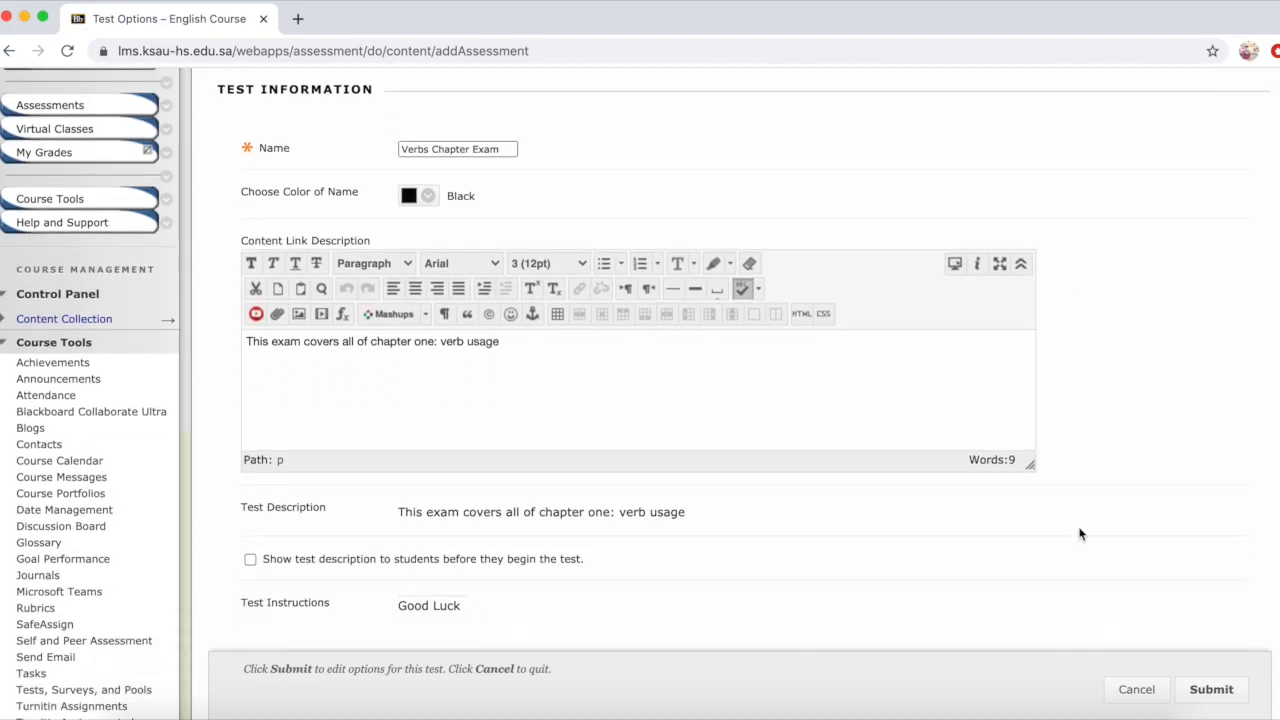
pyautogui.scroll(-1, 1079, 534)
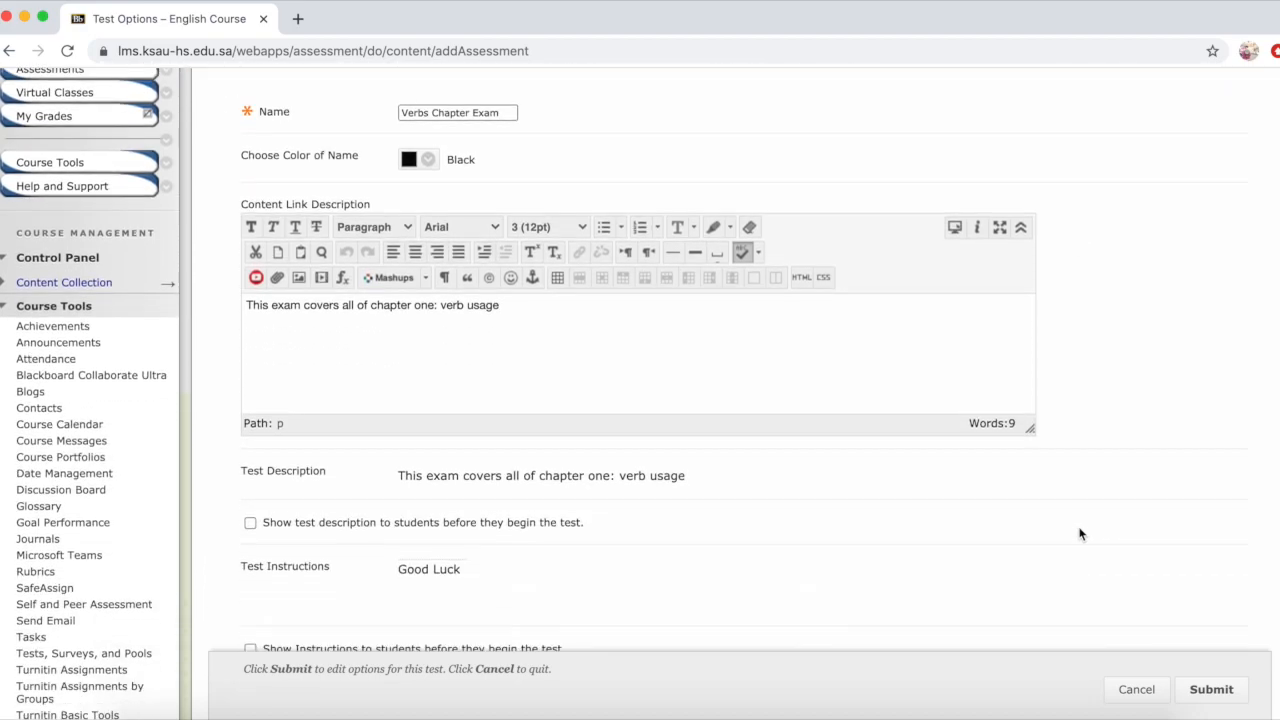
pyautogui.click(251, 523)
pyautogui.scroll(-5, 1192, 544)
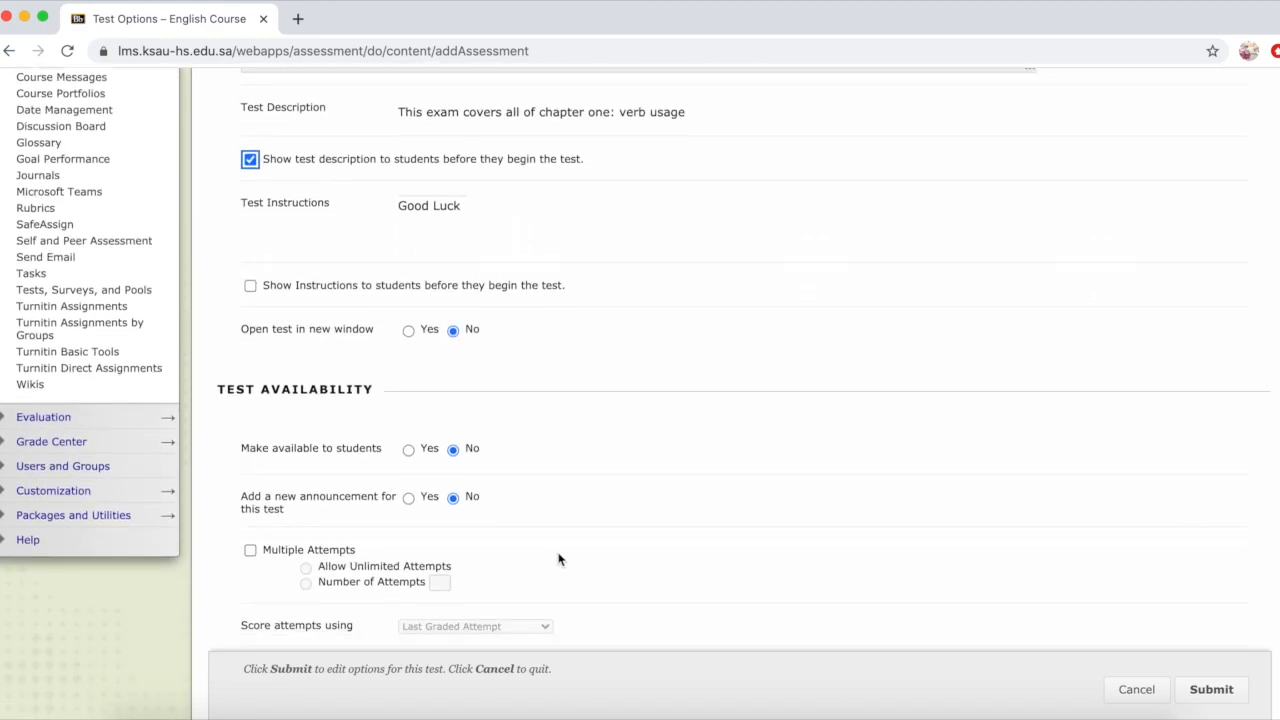
pyautogui.click(250, 286)
# Step: Make the test available to students and add a new announcement for it
pyautogui.click(409, 450)
pyautogui.click(414, 450)
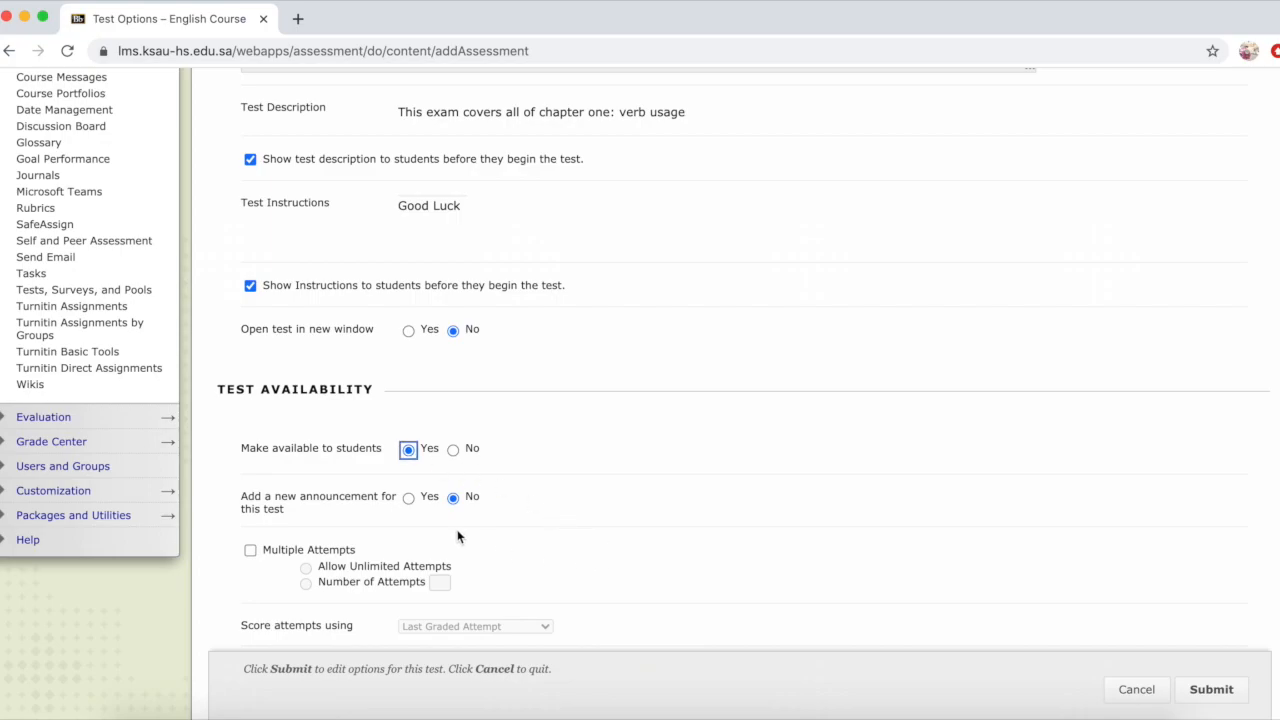
pyautogui.click(409, 500)
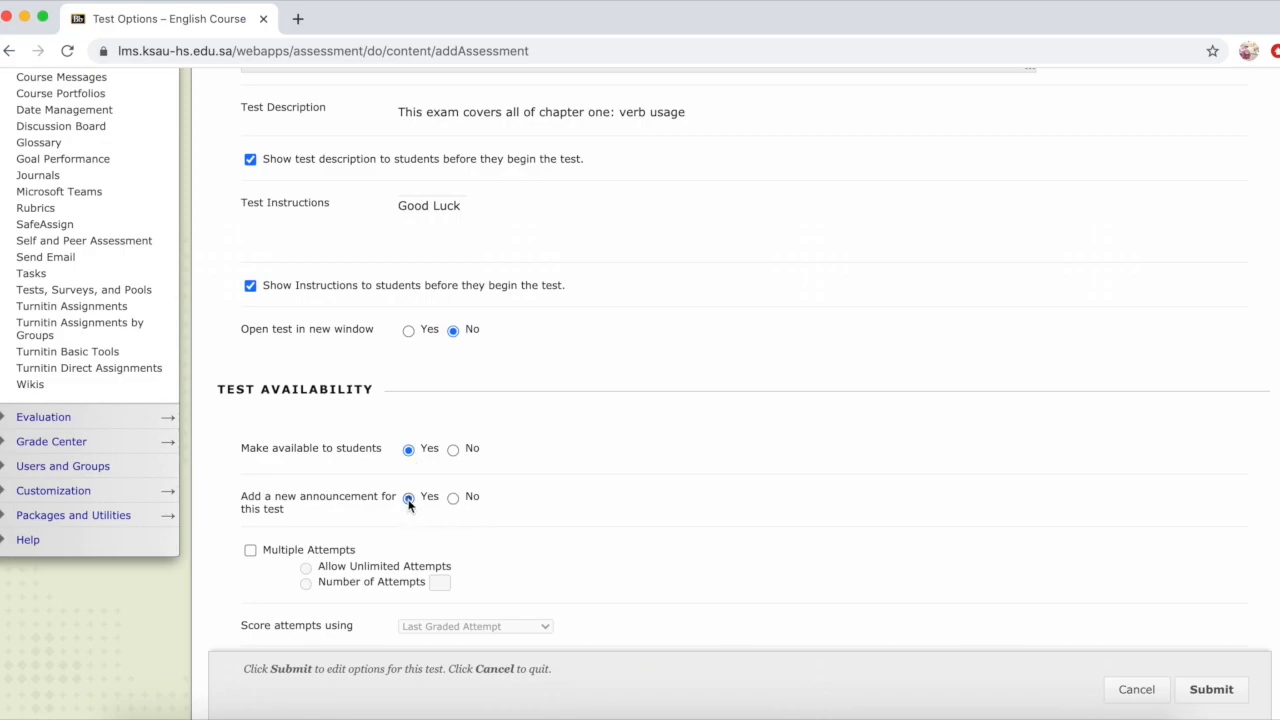
pyautogui.click(628, 580)
# Step: Enable Multiple Attempts with unlimited attempts, review the attempt scoring choices, and disable Multiple Attempts again
pyautogui.scroll(-3, 628, 583)
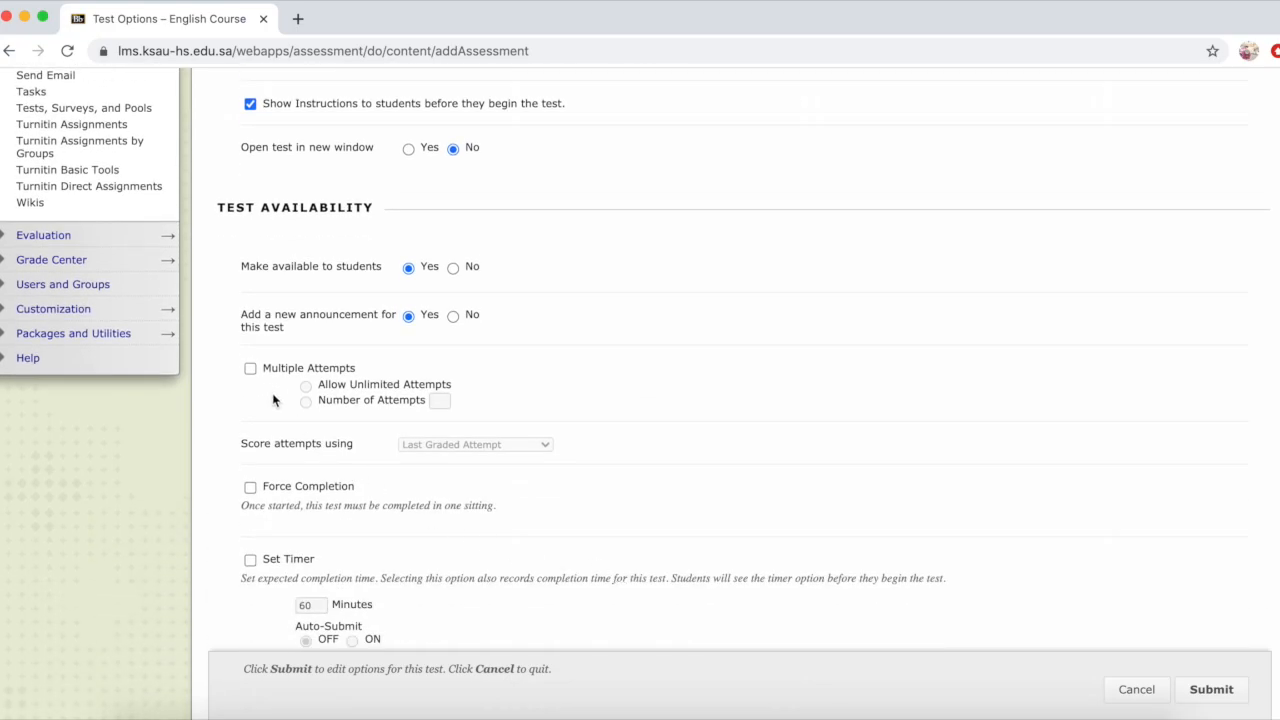
pyautogui.click(250, 369)
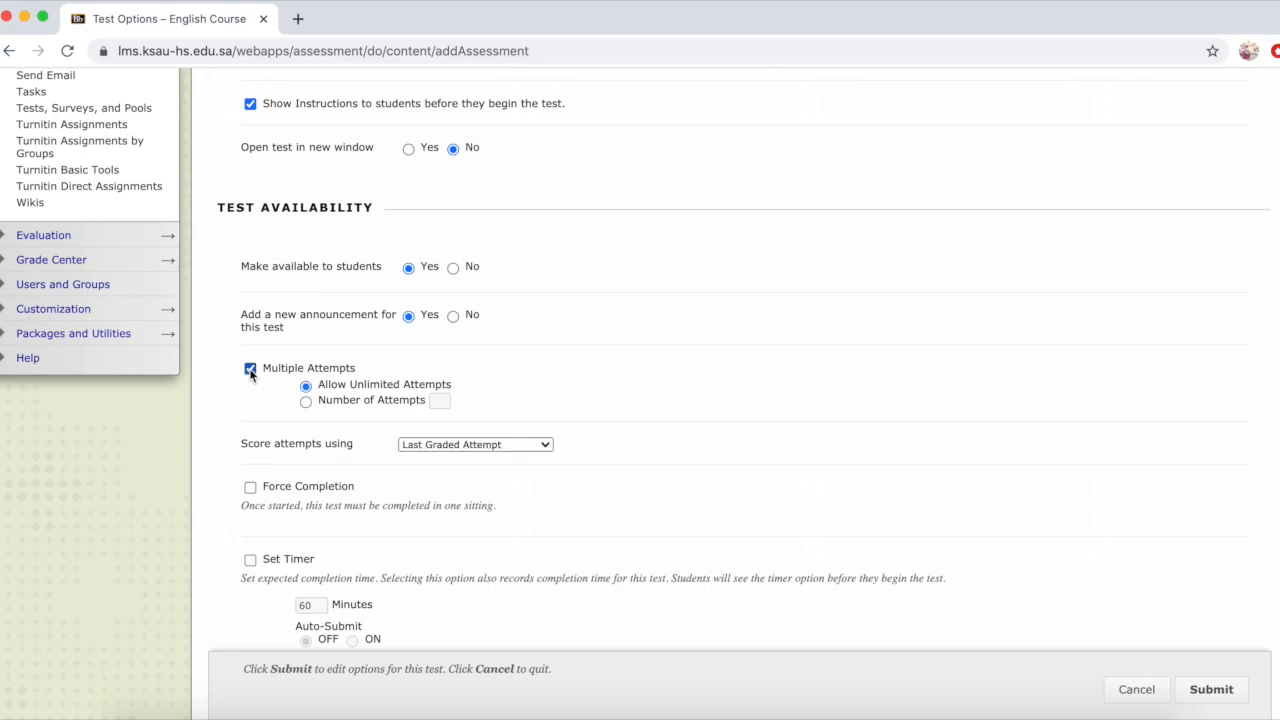
pyautogui.click(250, 369)
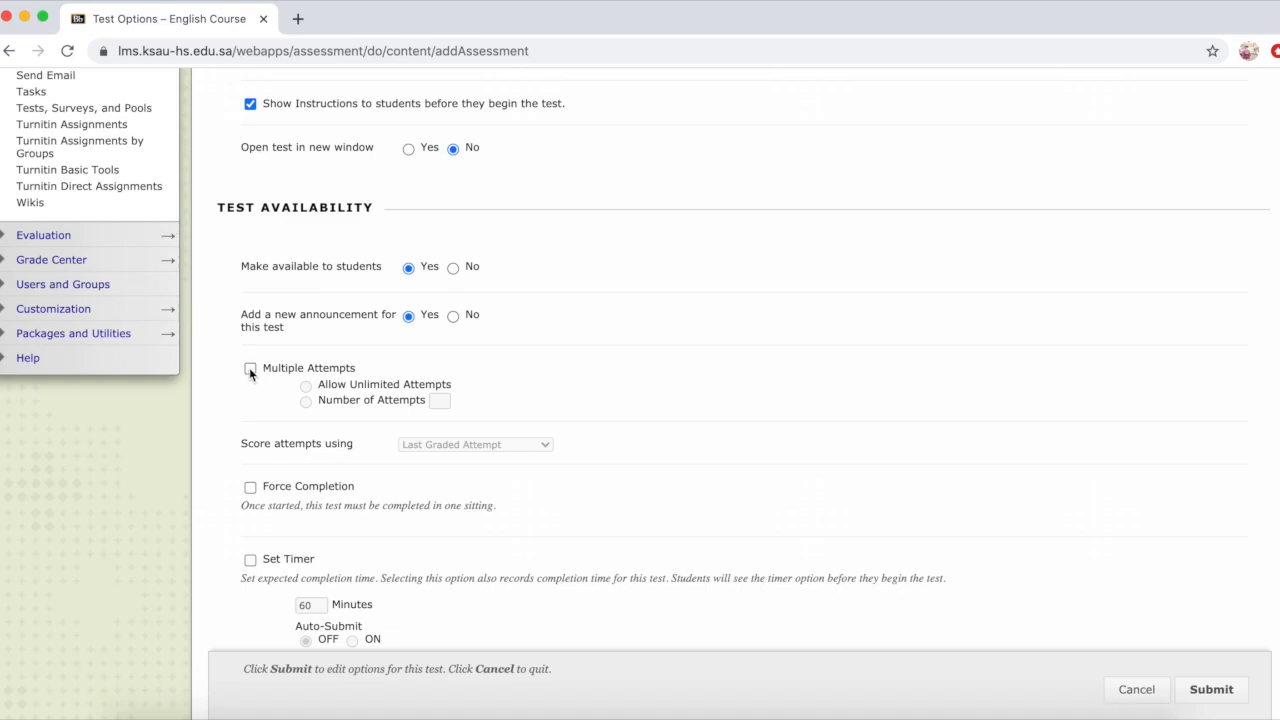
pyautogui.click(250, 369)
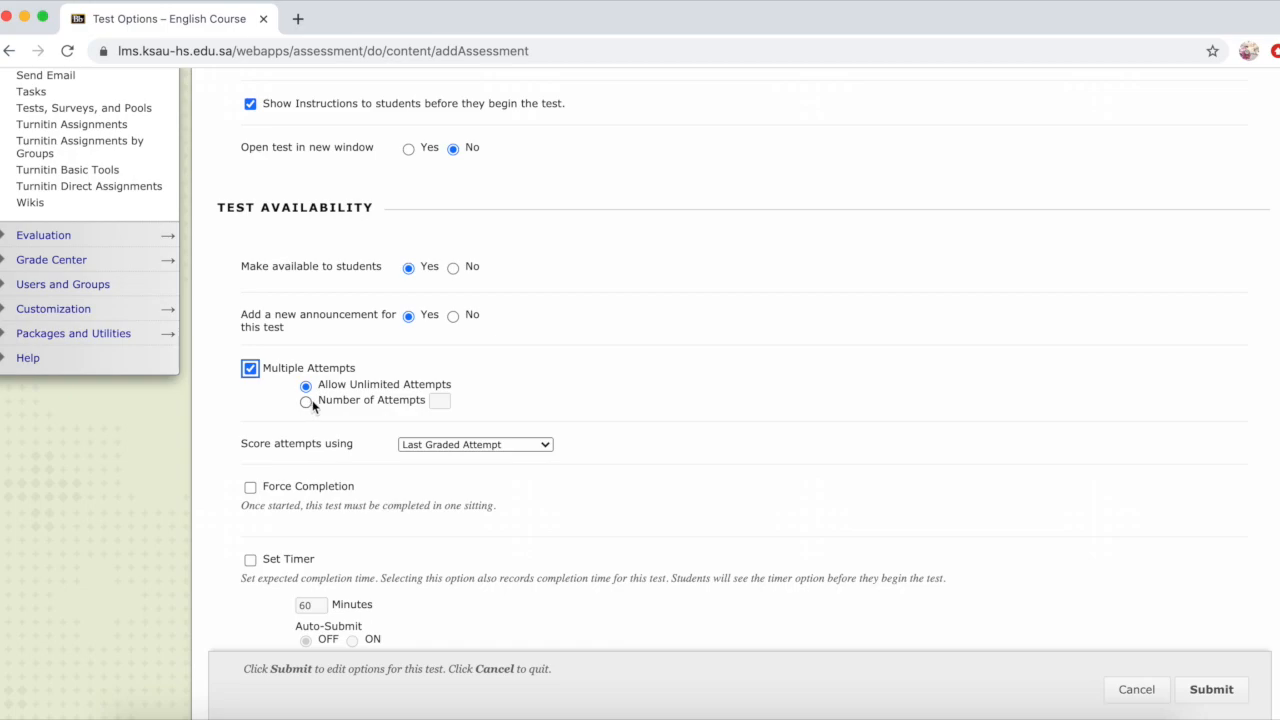
pyautogui.click(465, 447)
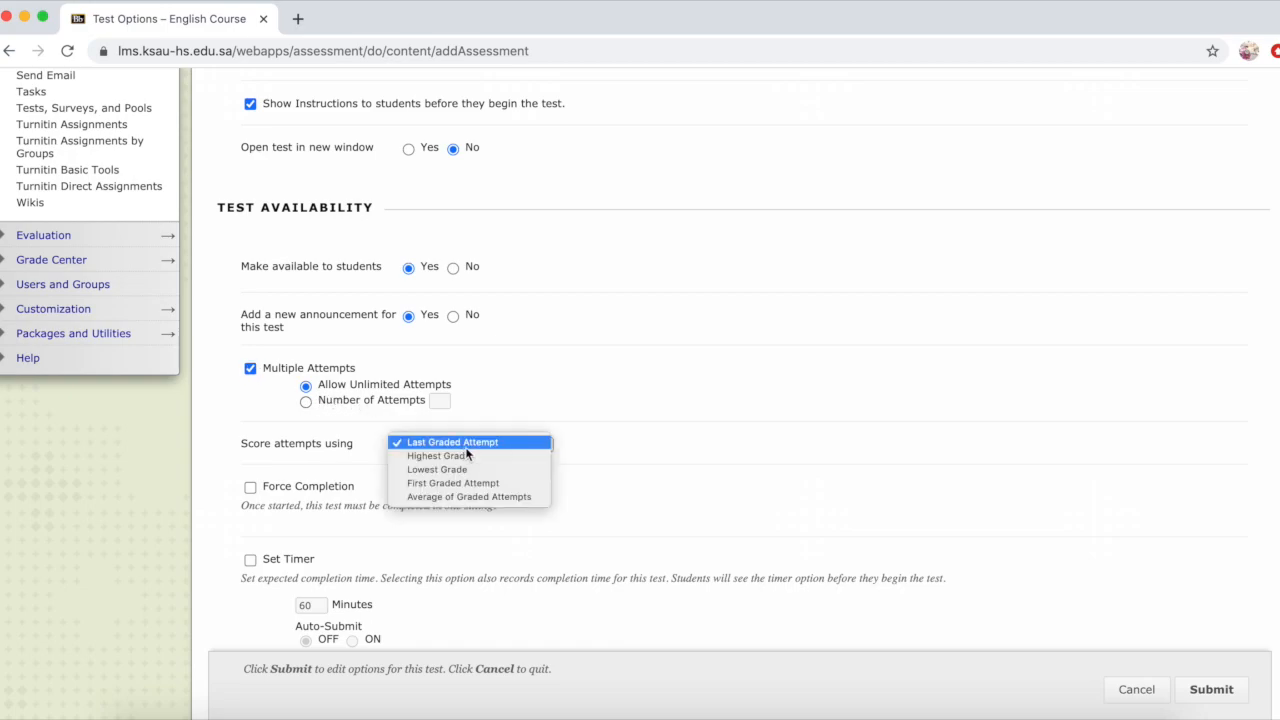
pyautogui.click(507, 397)
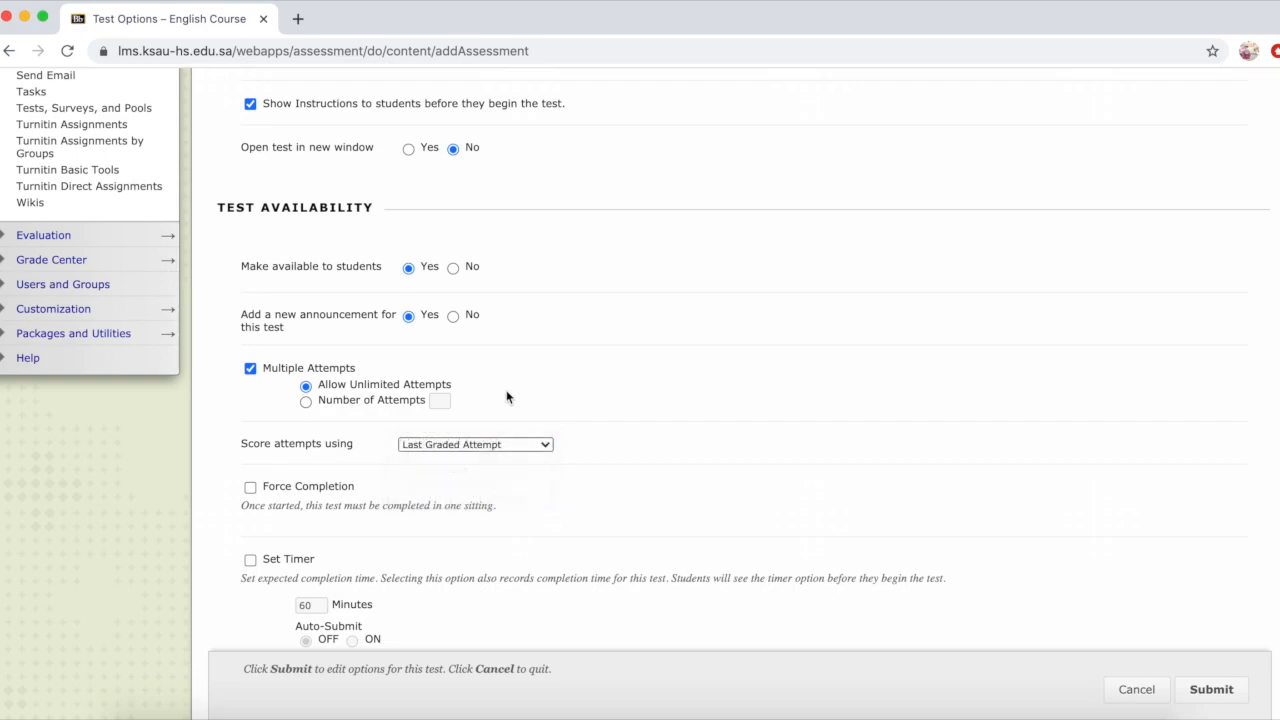
pyautogui.click(250, 368)
# Step: Turn on Force Completion for the test and turn it off again
pyautogui.click(250, 487)
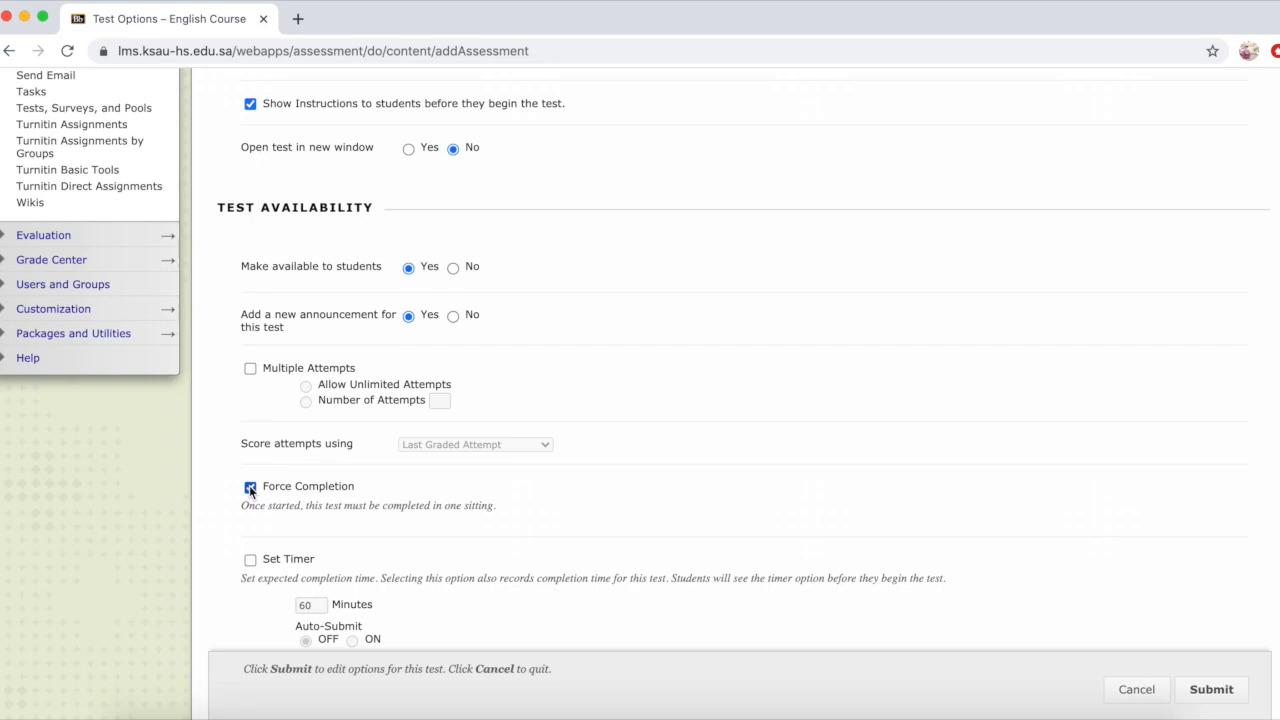
pyautogui.click(249, 485)
pyautogui.click(363, 539)
# Step: Enable the test timer at 60 minutes with Auto-Submit set to ON
pyautogui.scroll(-5, 362, 539)
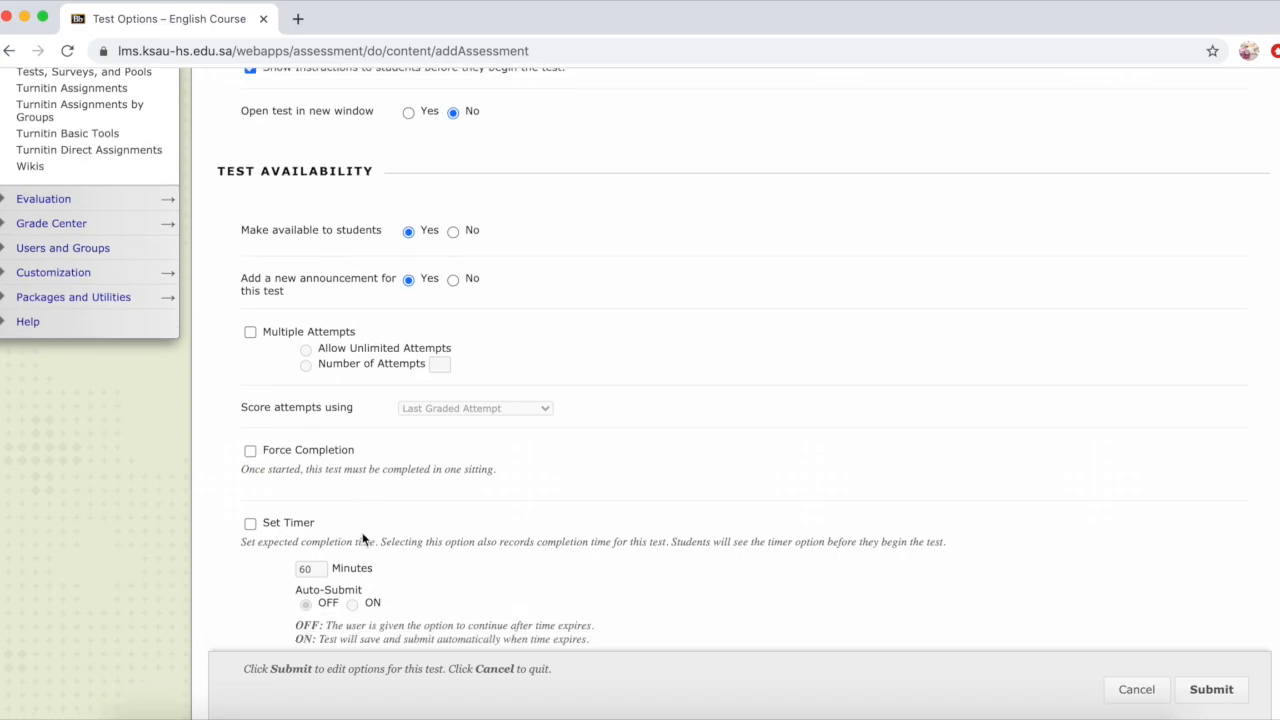
pyautogui.scroll(-4, 363, 538)
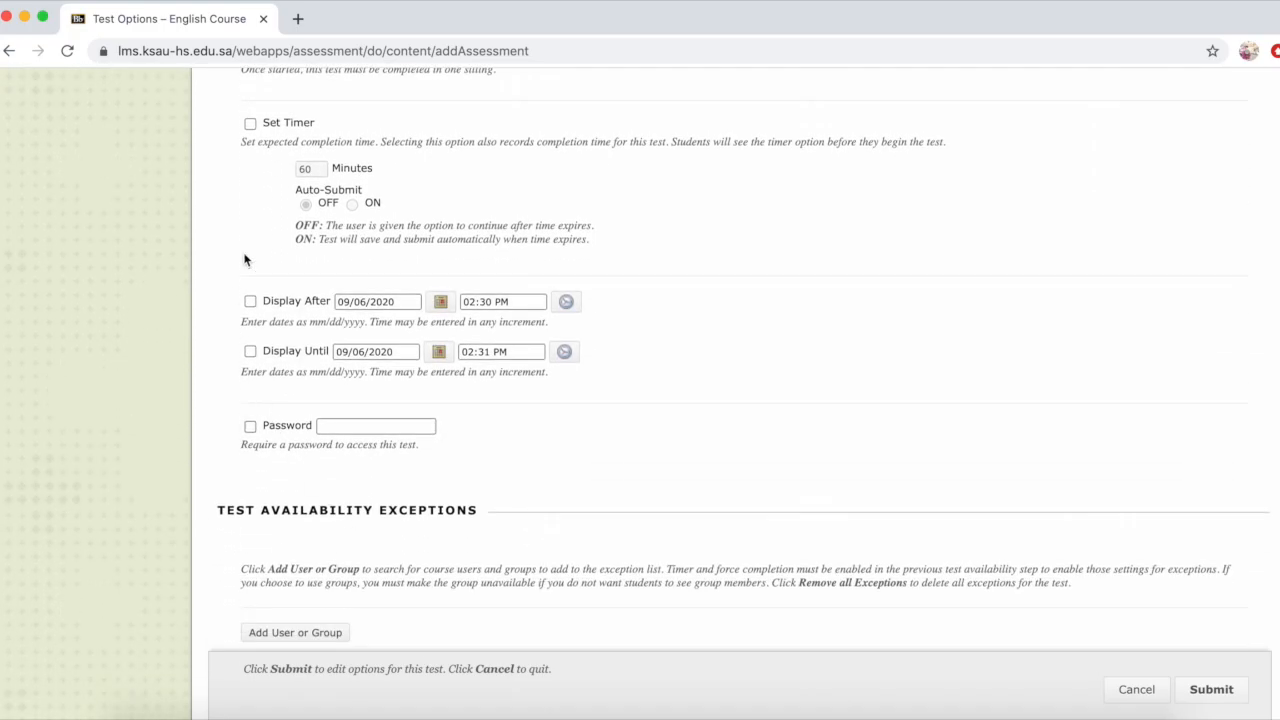
pyautogui.click(250, 124)
pyautogui.click(352, 204)
pyautogui.click(355, 261)
# Step: Add the trainee in the second row of the user list as a test availability exception
pyautogui.scroll(-3, 249, 460)
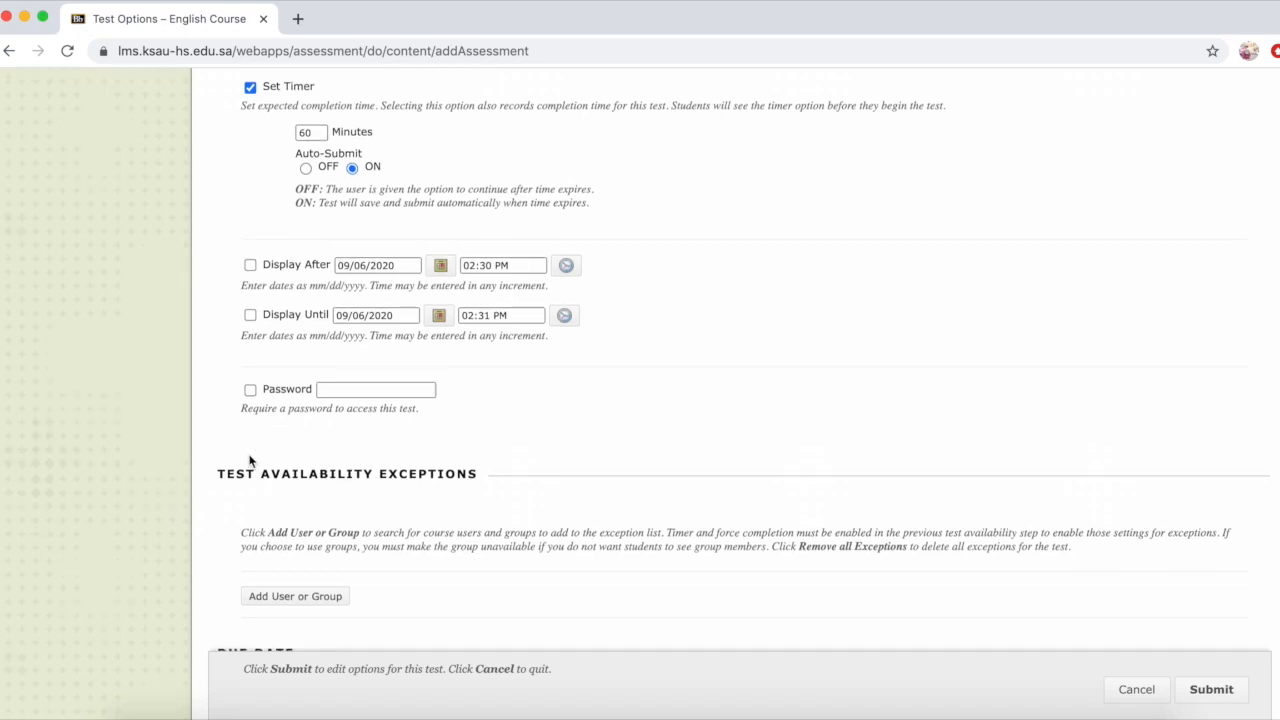
pyautogui.scroll(-1, 249, 460)
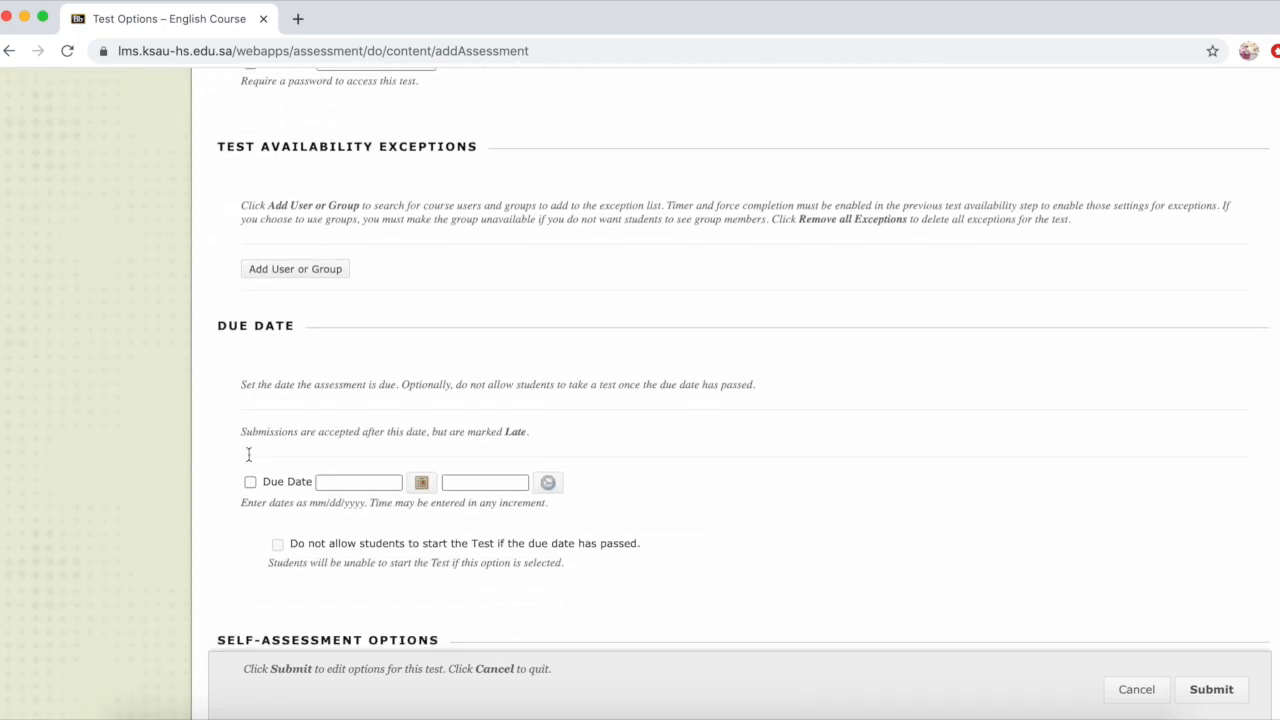
pyautogui.click(300, 270)
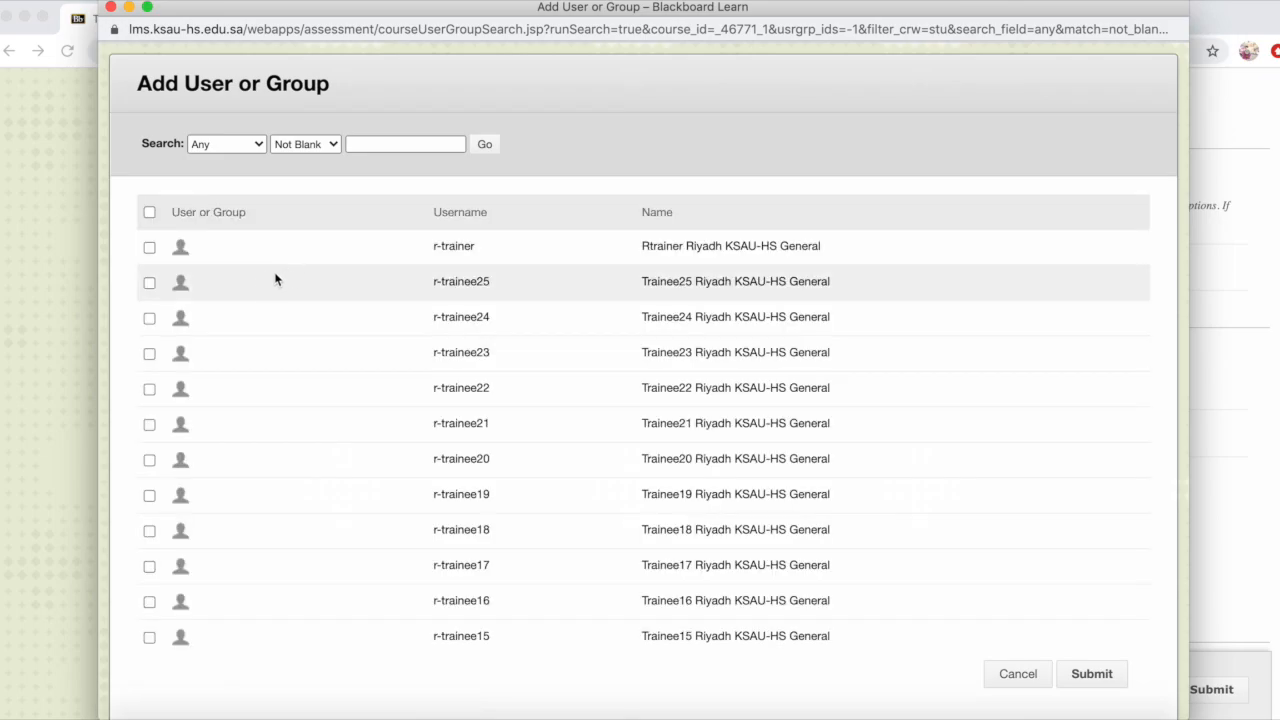
pyautogui.click(149, 284)
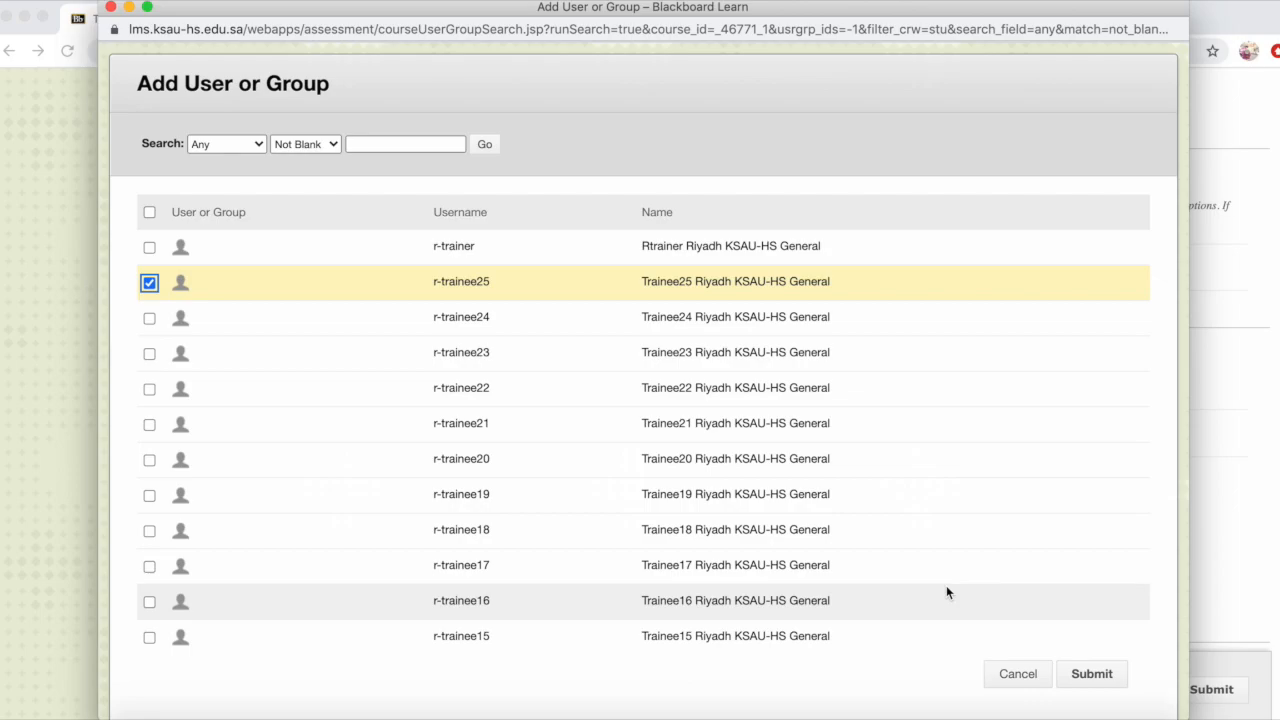
pyautogui.click(1093, 680)
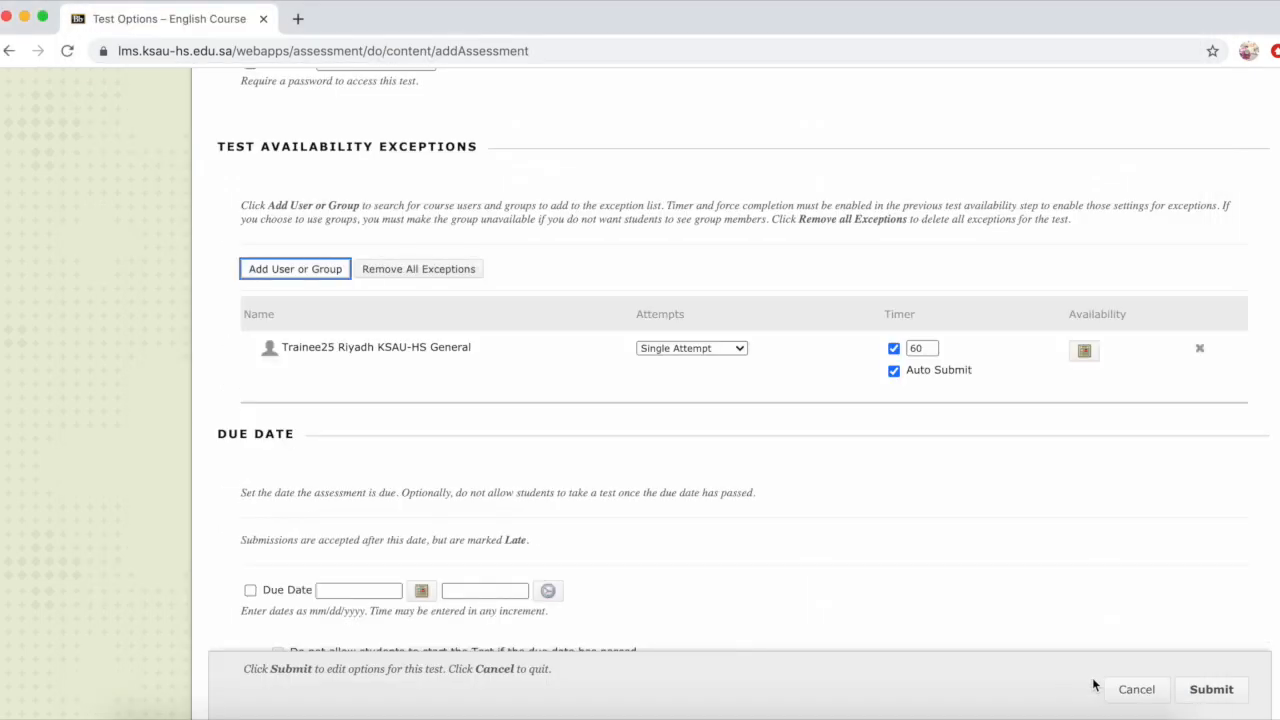
# Step: Examine the attempts setting and the availability date options of the trainee's exception without saving changes
pyautogui.click(738, 350)
pyautogui.click(737, 350)
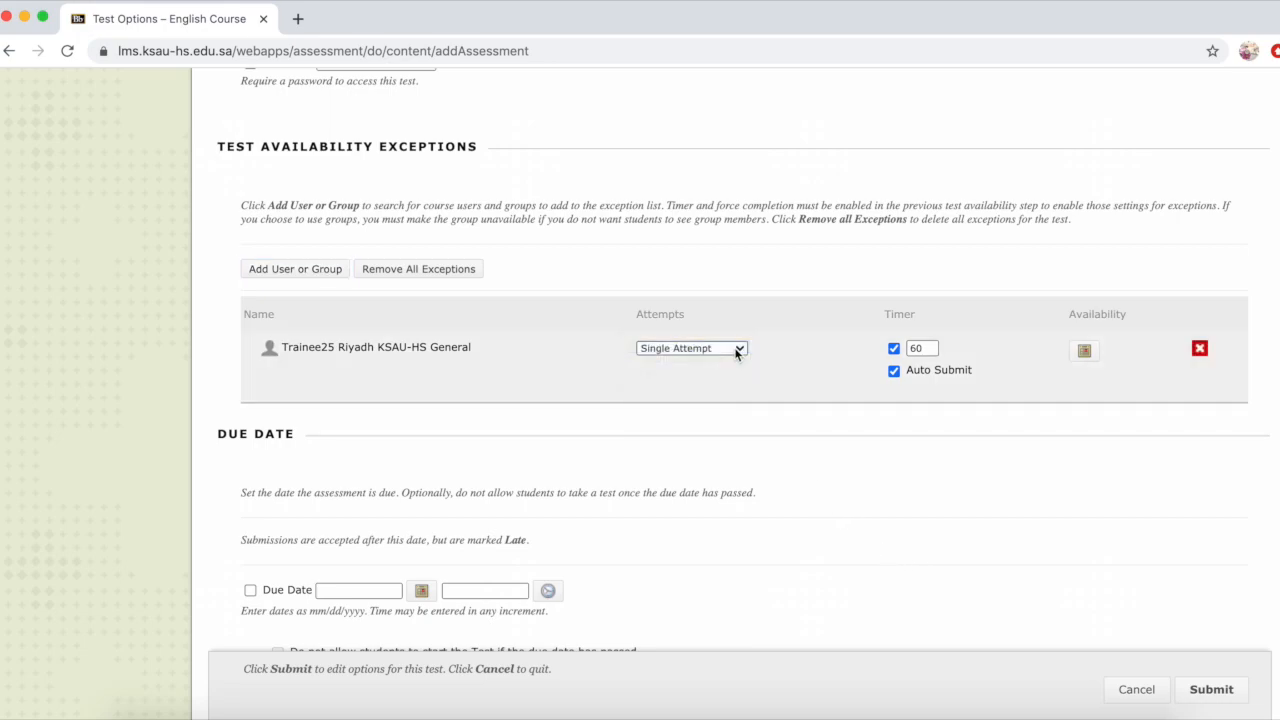
pyautogui.click(1084, 350)
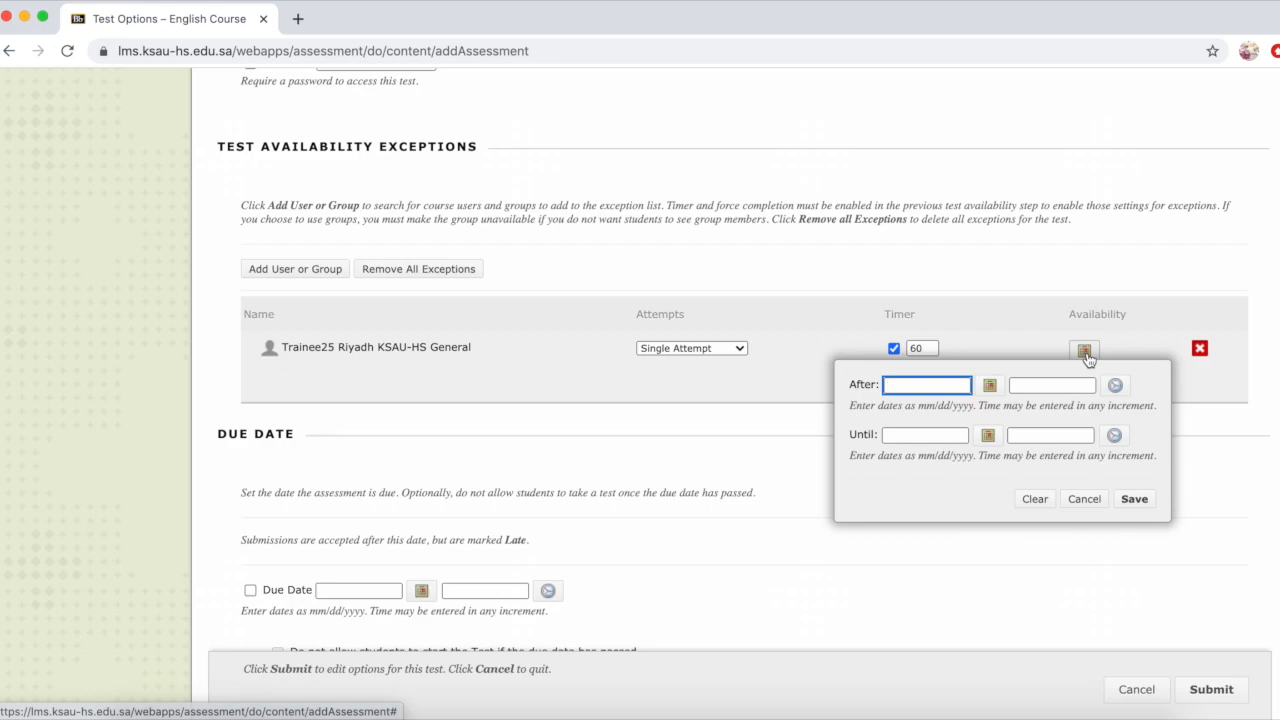
pyautogui.click(1084, 498)
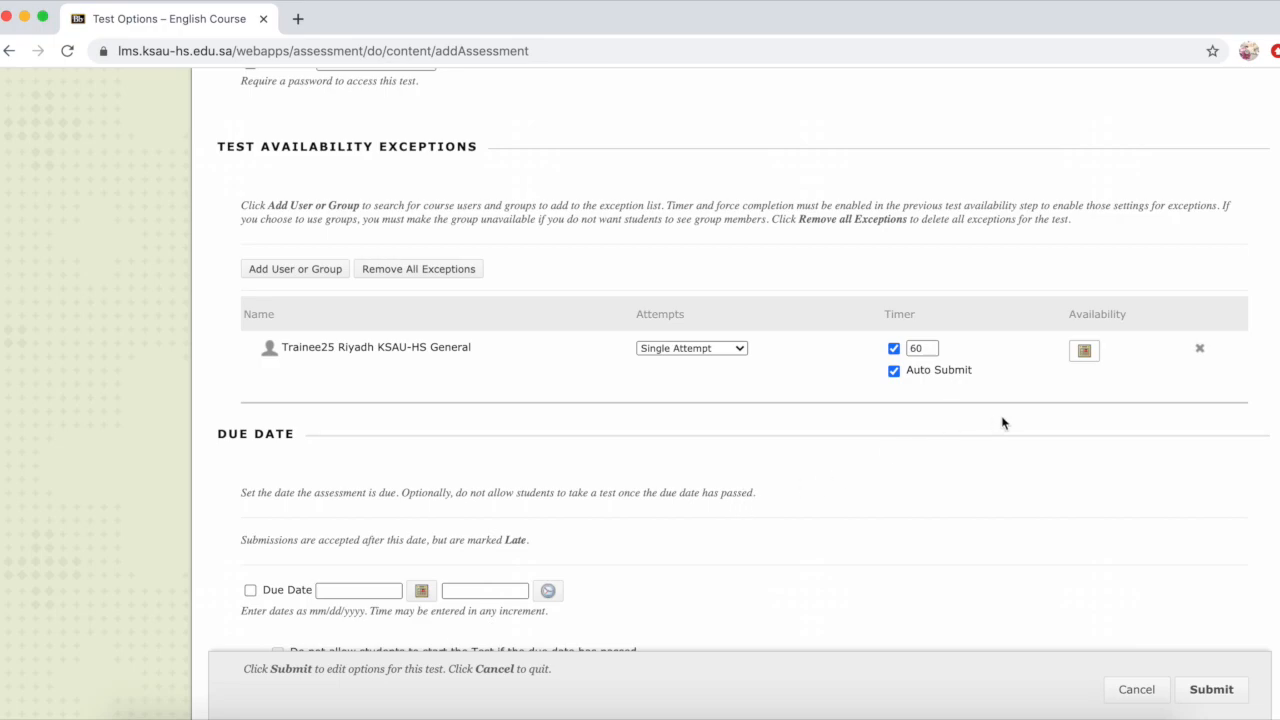
# Step: Delete the trainee's entry from the test availability exceptions and confirm the deletion
pyautogui.click(1200, 349)
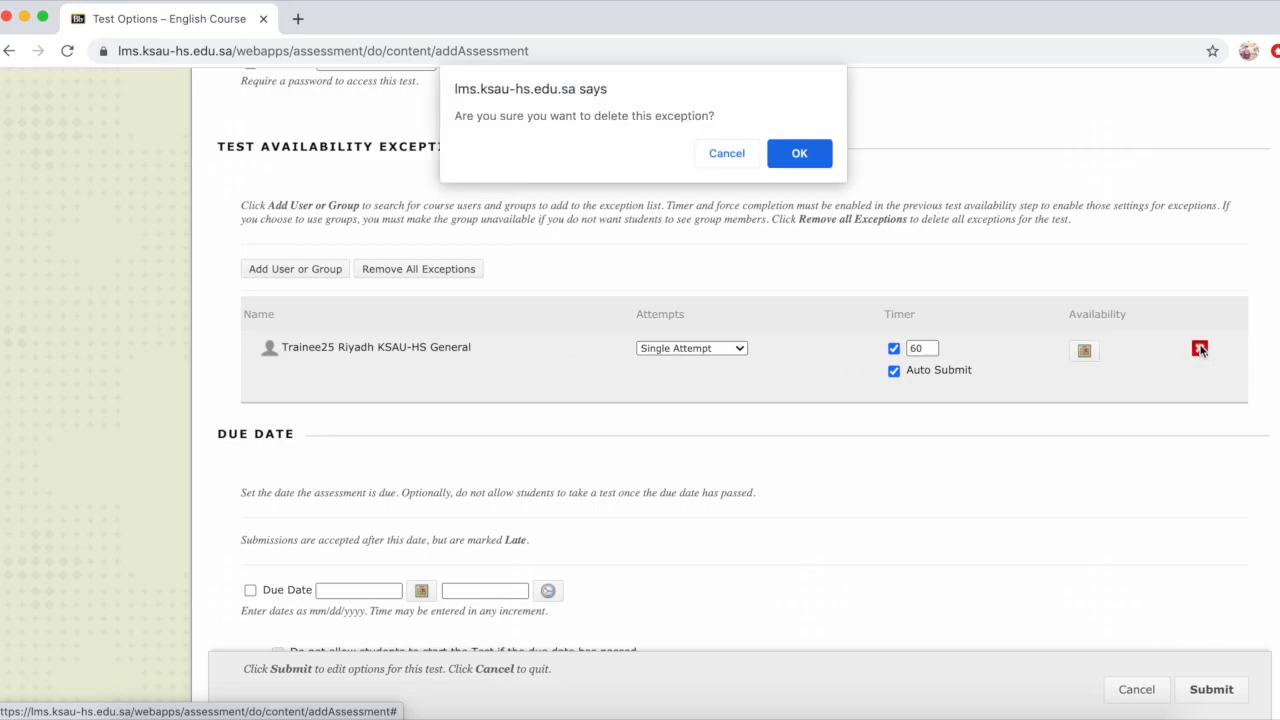
pyautogui.click(811, 163)
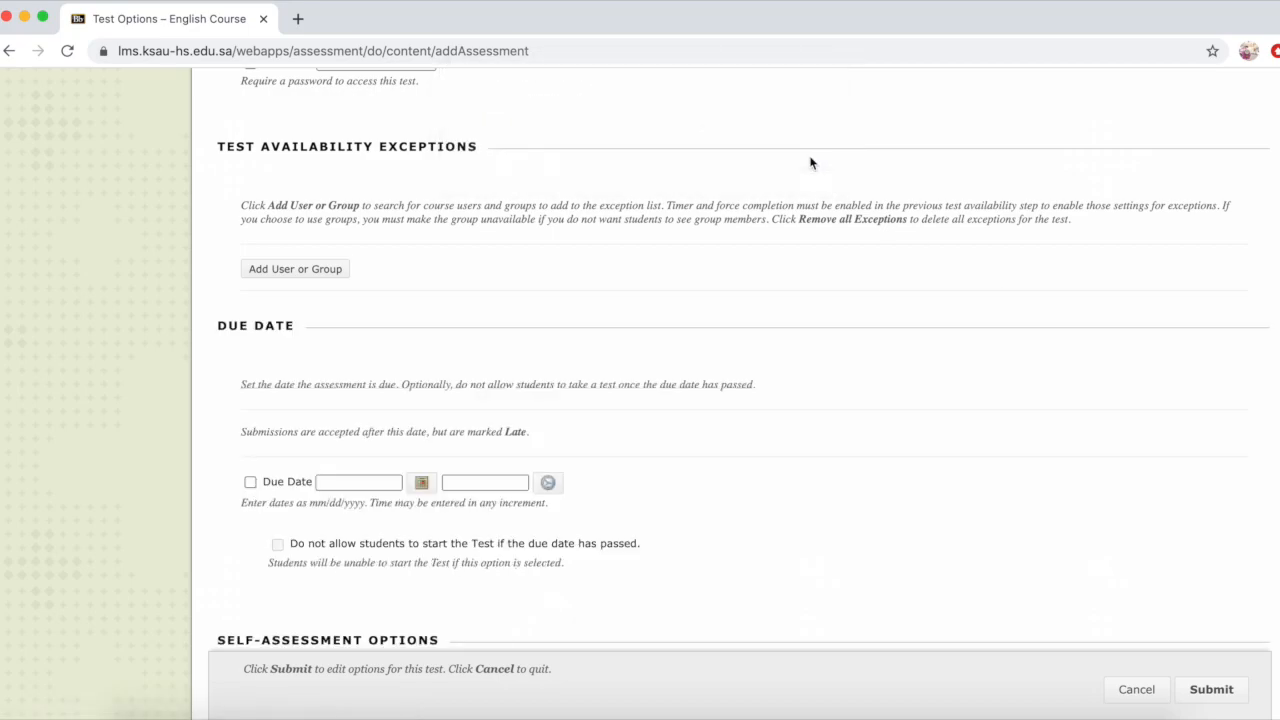
pyautogui.click(771, 505)
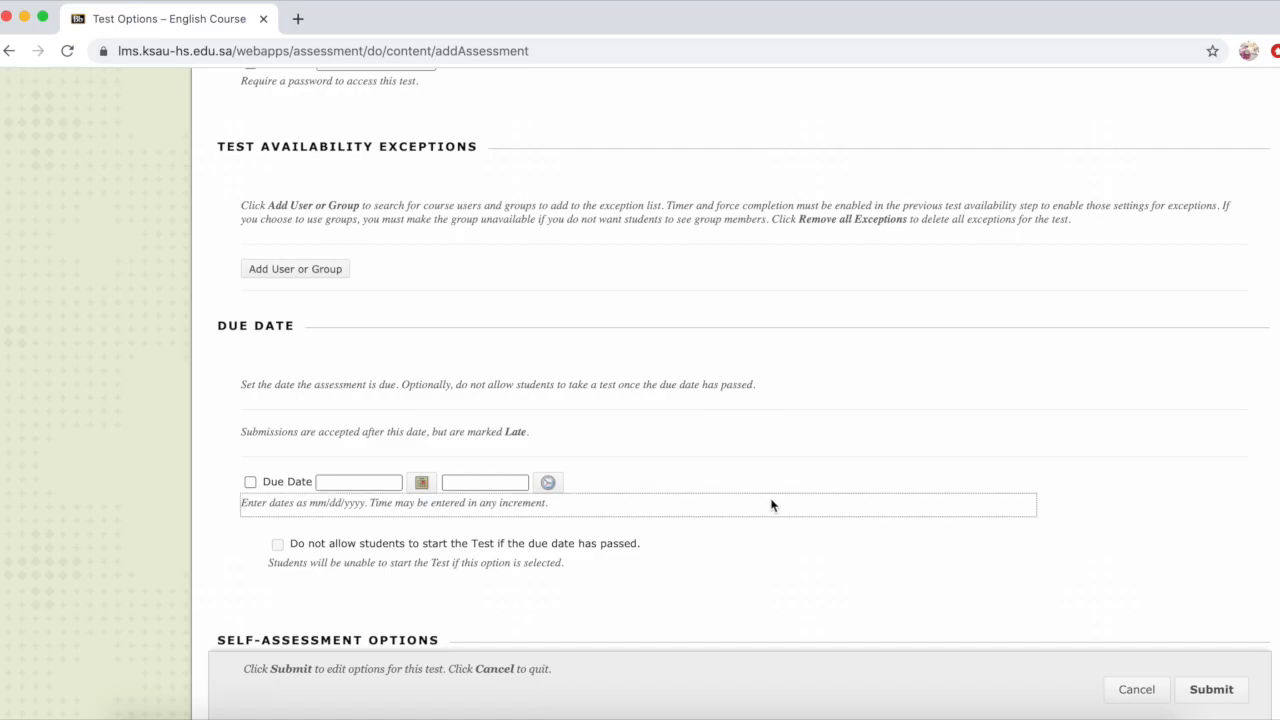
# Step: Enable the due date with the option blocking late test starts, and disable the due date again
pyautogui.scroll(-5, 771, 505)
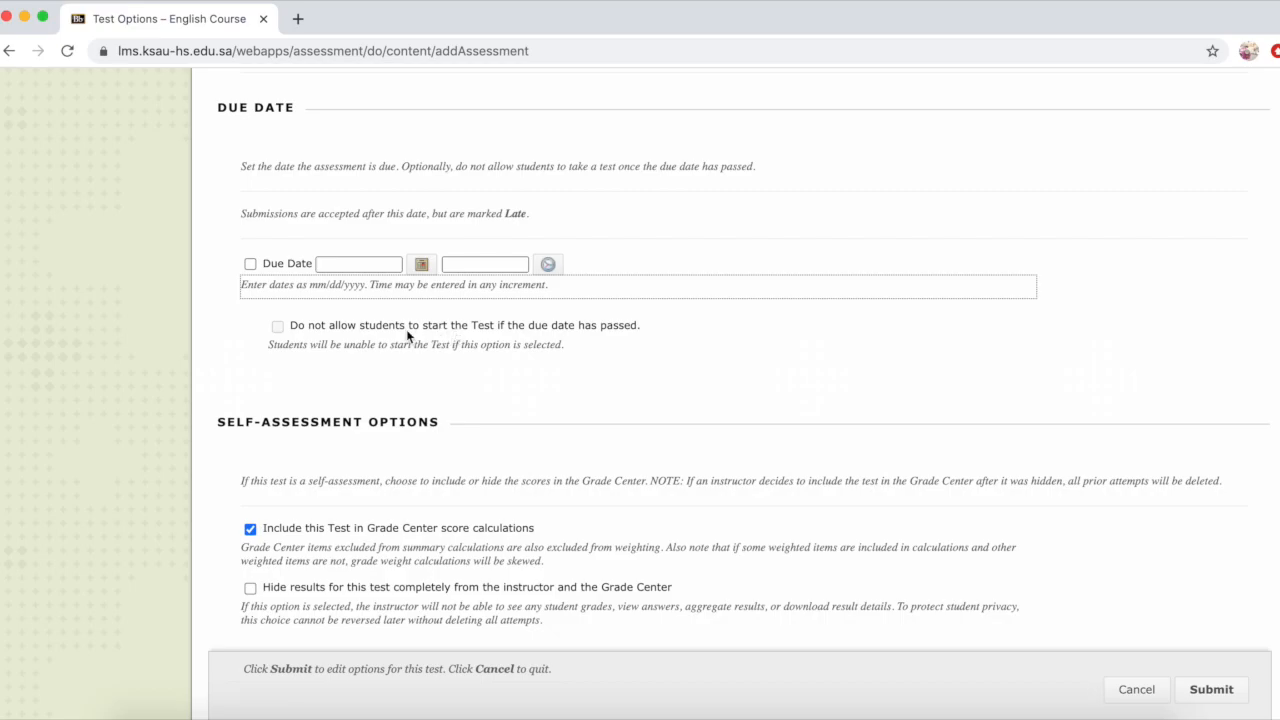
pyautogui.click(250, 264)
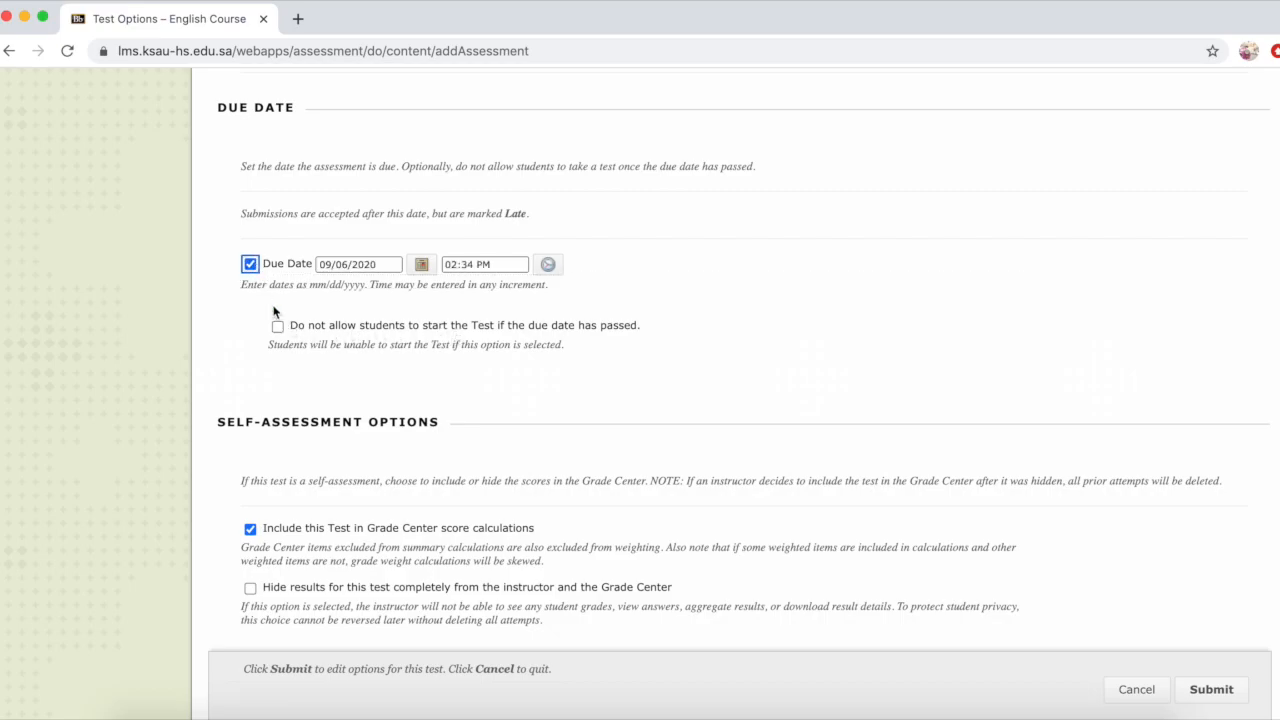
pyautogui.click(278, 327)
pyautogui.click(250, 265)
# Step: Set the first results rule to show students all answers, correct and submitted answers, feedback and incorrect questions, keeping the After Submission timing
pyautogui.scroll(-5, 294, 540)
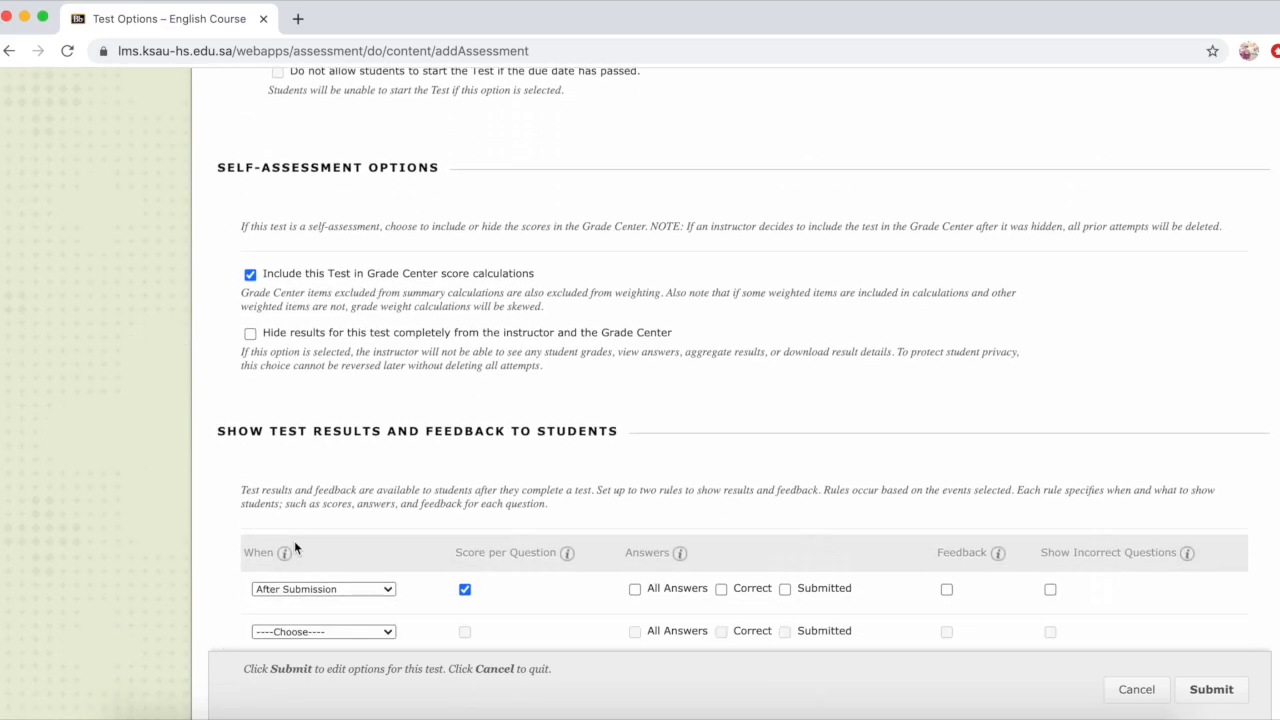
pyautogui.scroll(-2, 294, 542)
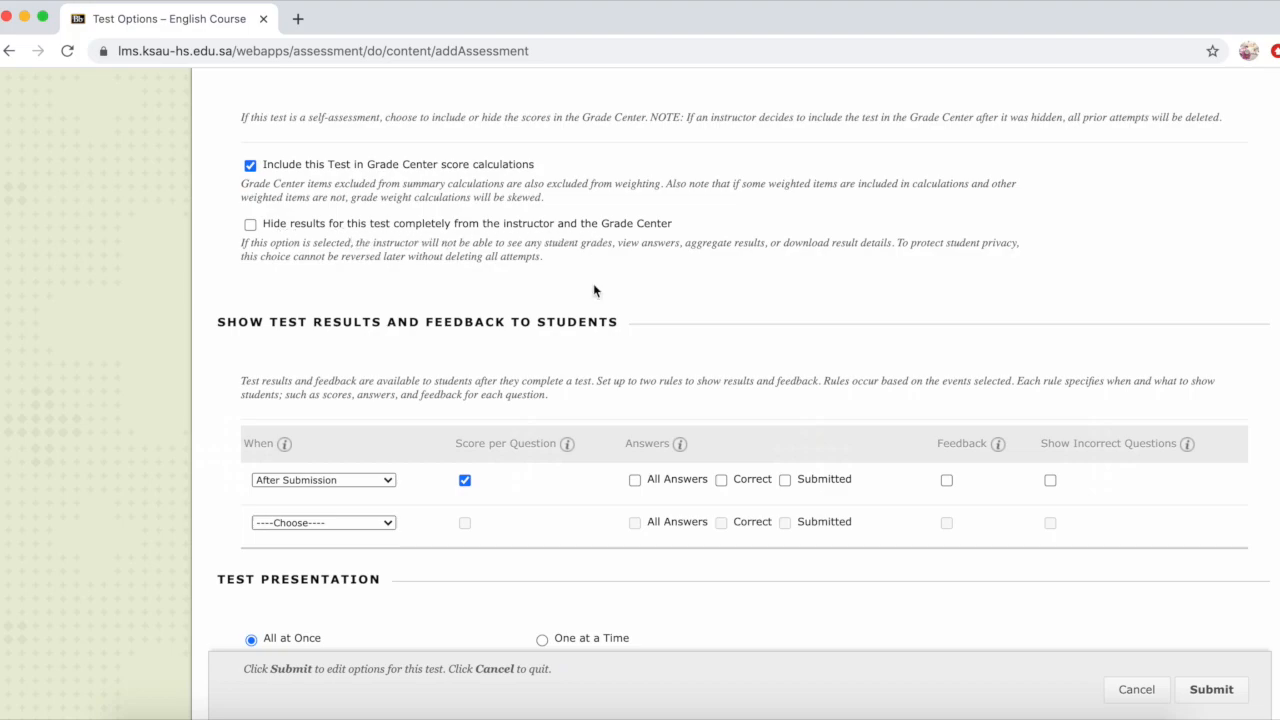
pyautogui.scroll(-3, 599, 422)
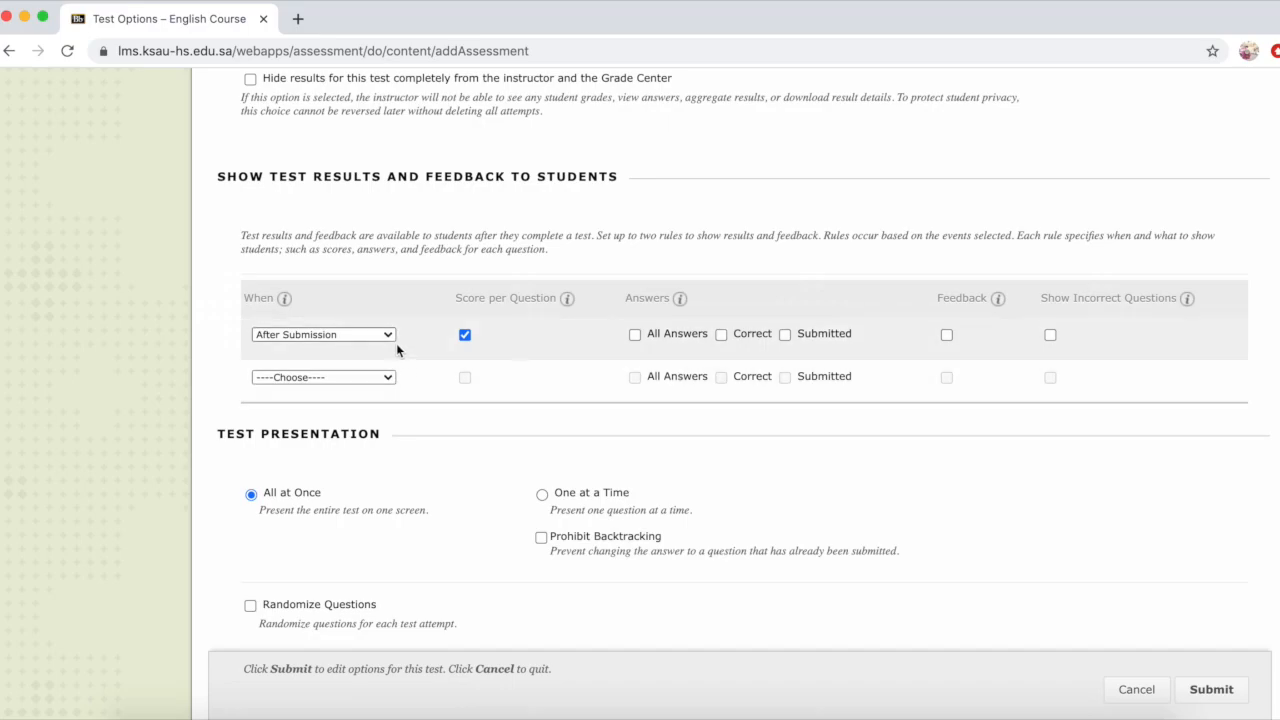
pyautogui.click(389, 336)
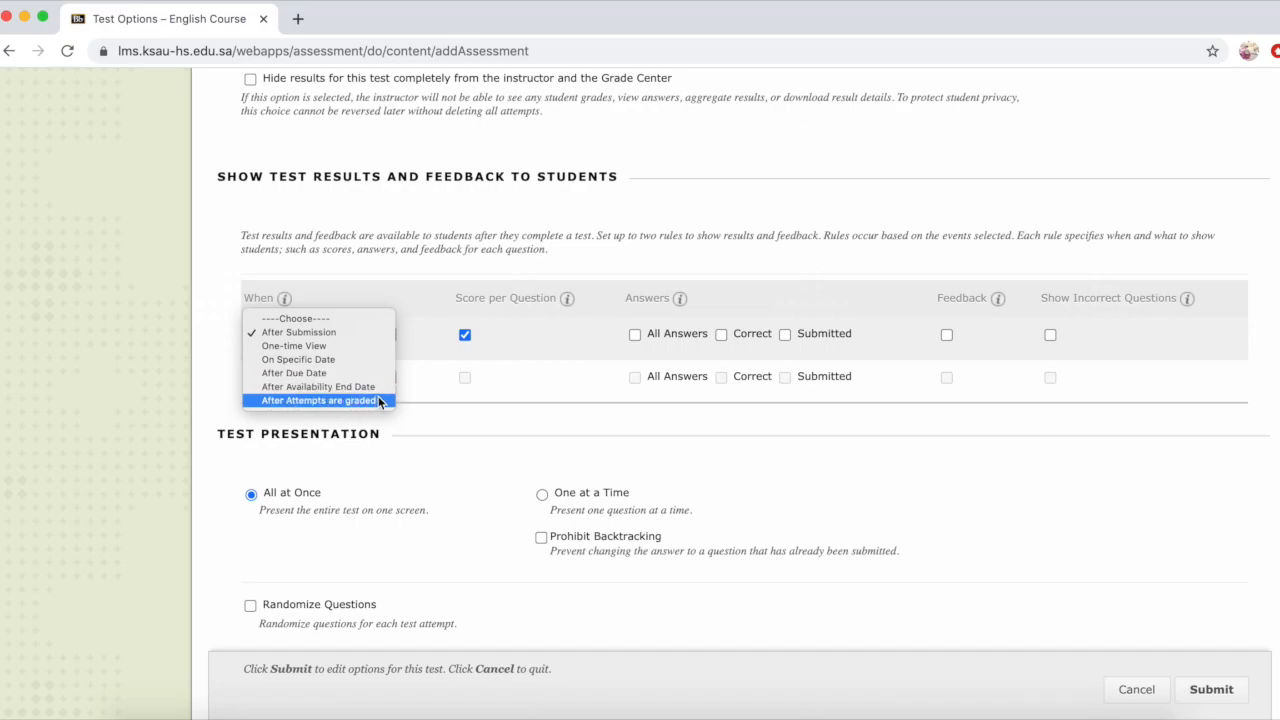
pyautogui.click(430, 327)
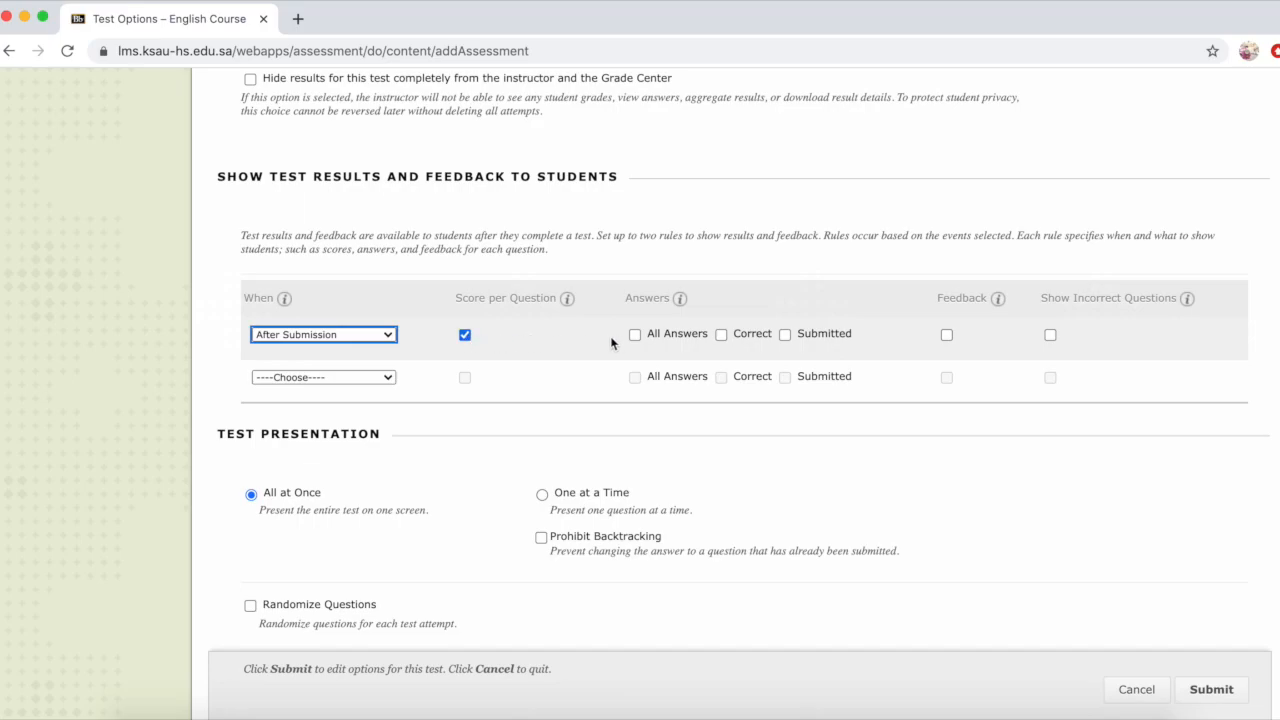
pyautogui.click(721, 335)
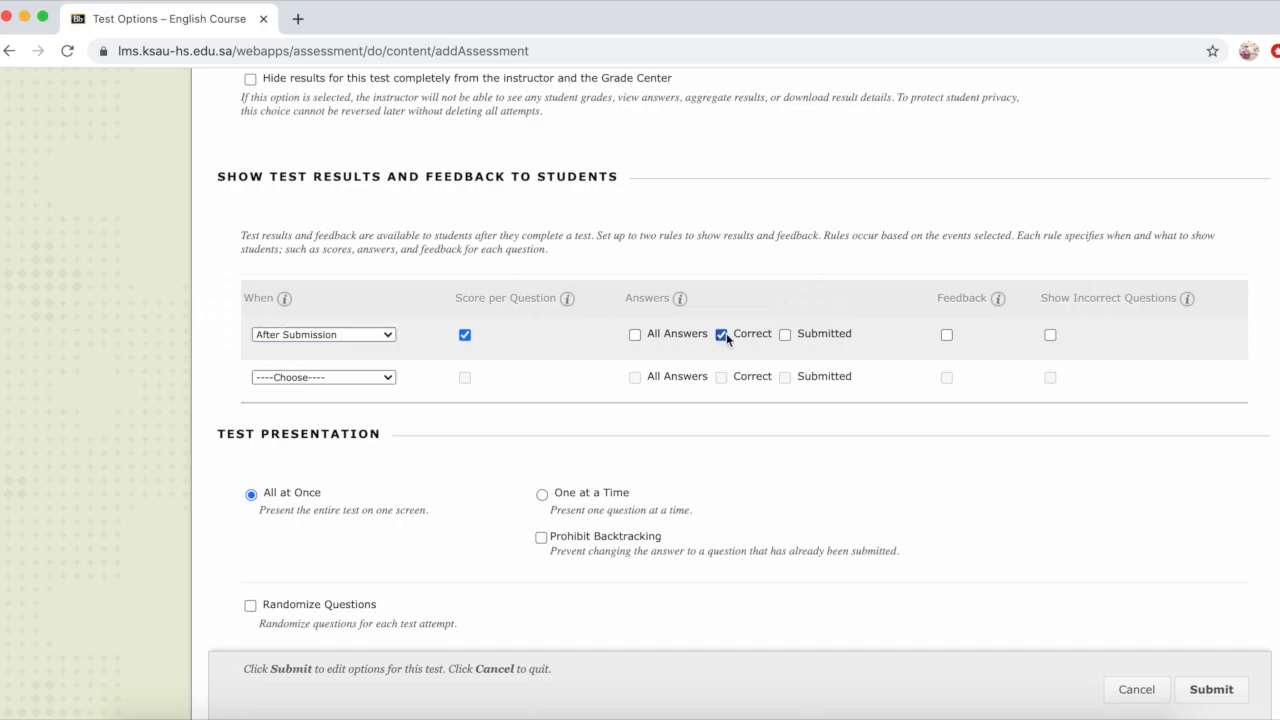
pyautogui.click(785, 335)
pyautogui.click(635, 335)
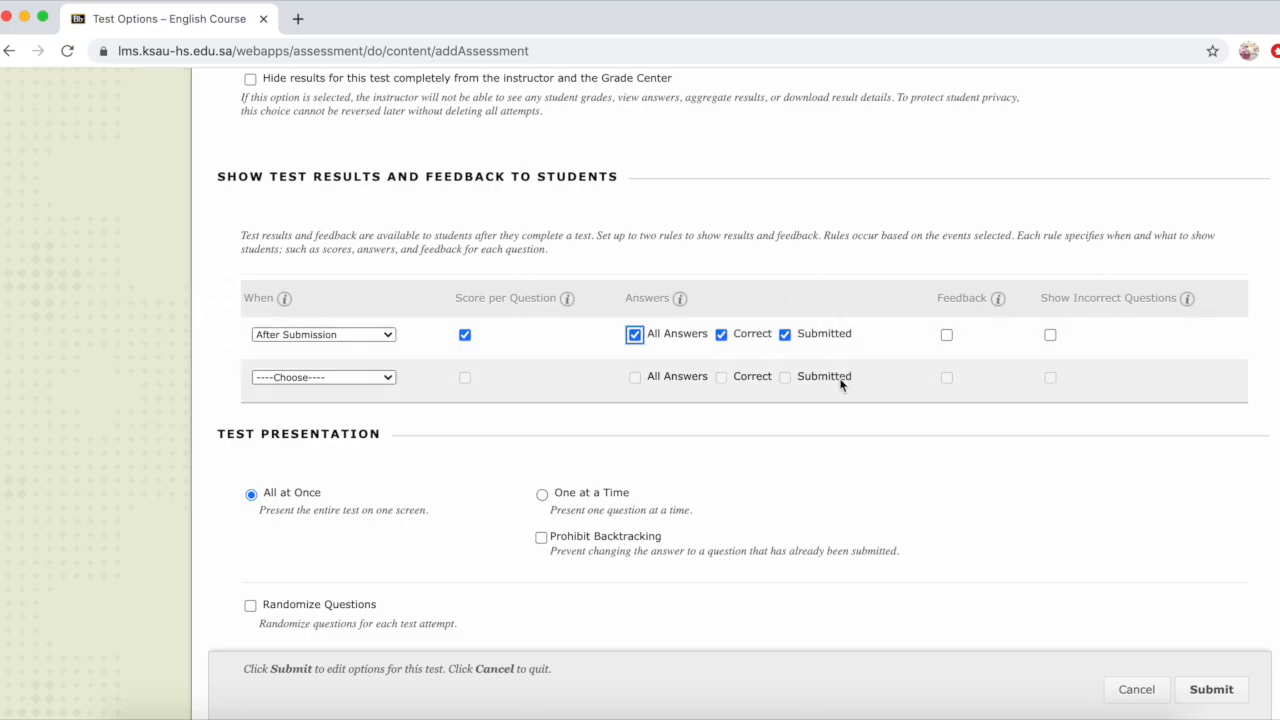
pyautogui.click(947, 335)
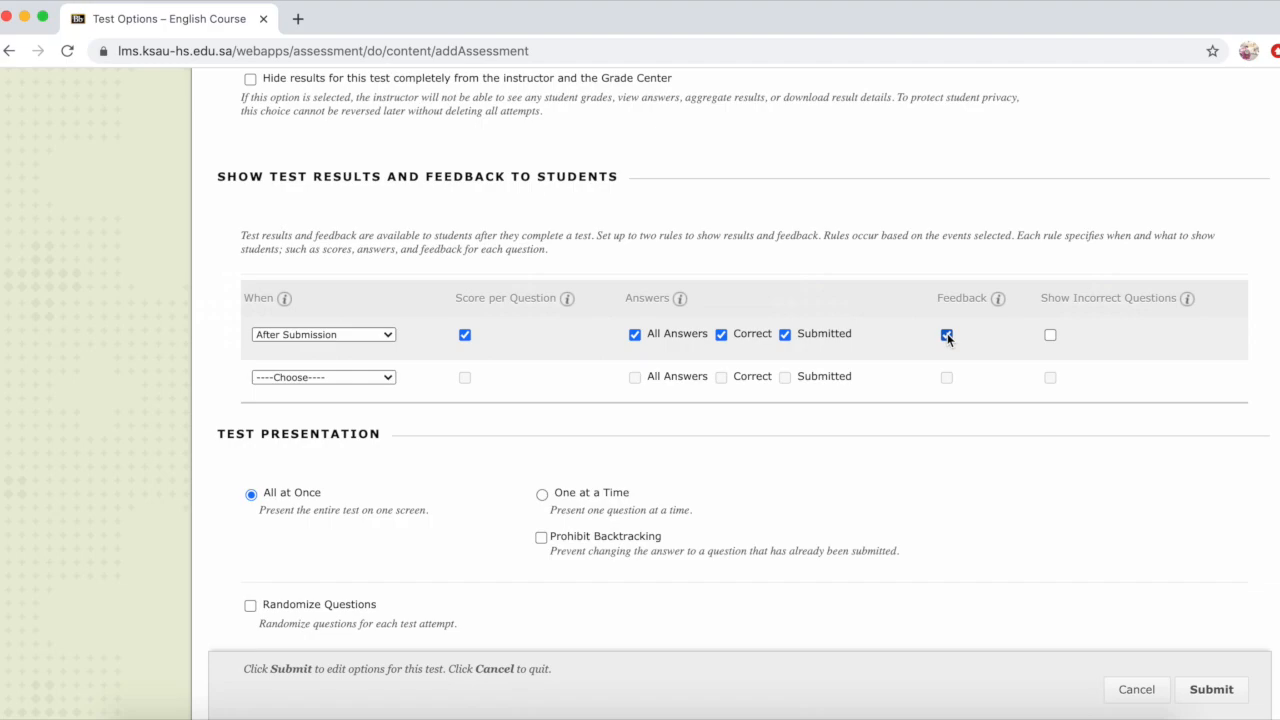
pyautogui.click(1050, 335)
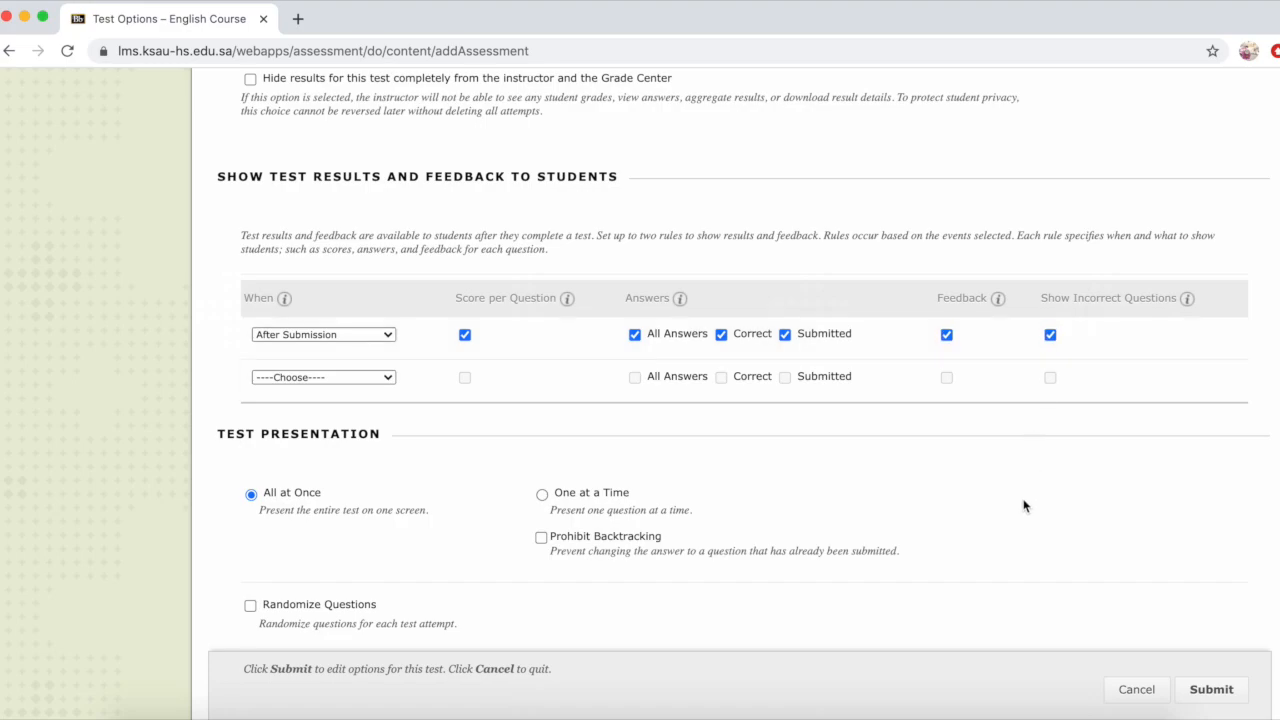
# Step: Set the test presentation to One at a Time with Prohibit Backtracking, and enable Randomize Questions
pyautogui.scroll(-2, 1023, 506)
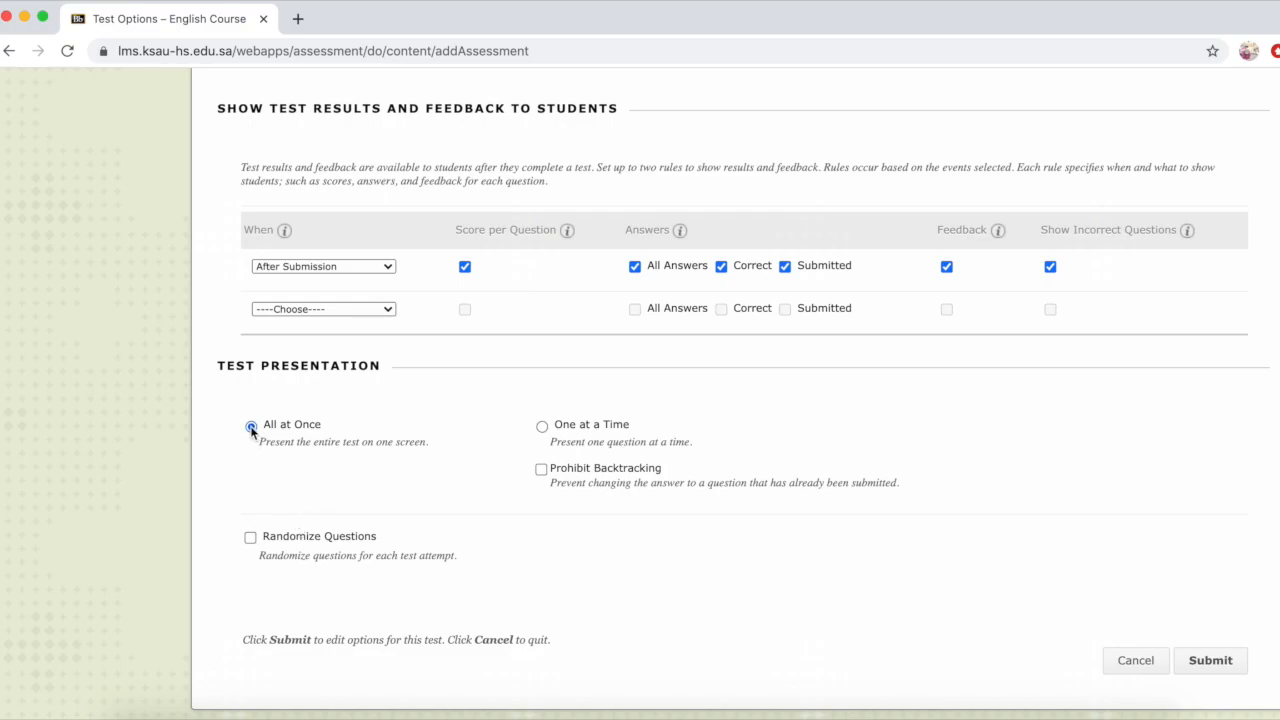
pyautogui.click(541, 425)
pyautogui.click(541, 469)
pyautogui.click(690, 514)
pyautogui.click(251, 538)
# Step: Submit the test options and locate the Verbs Chapter Exam in the Assessments list
pyautogui.click(1210, 660)
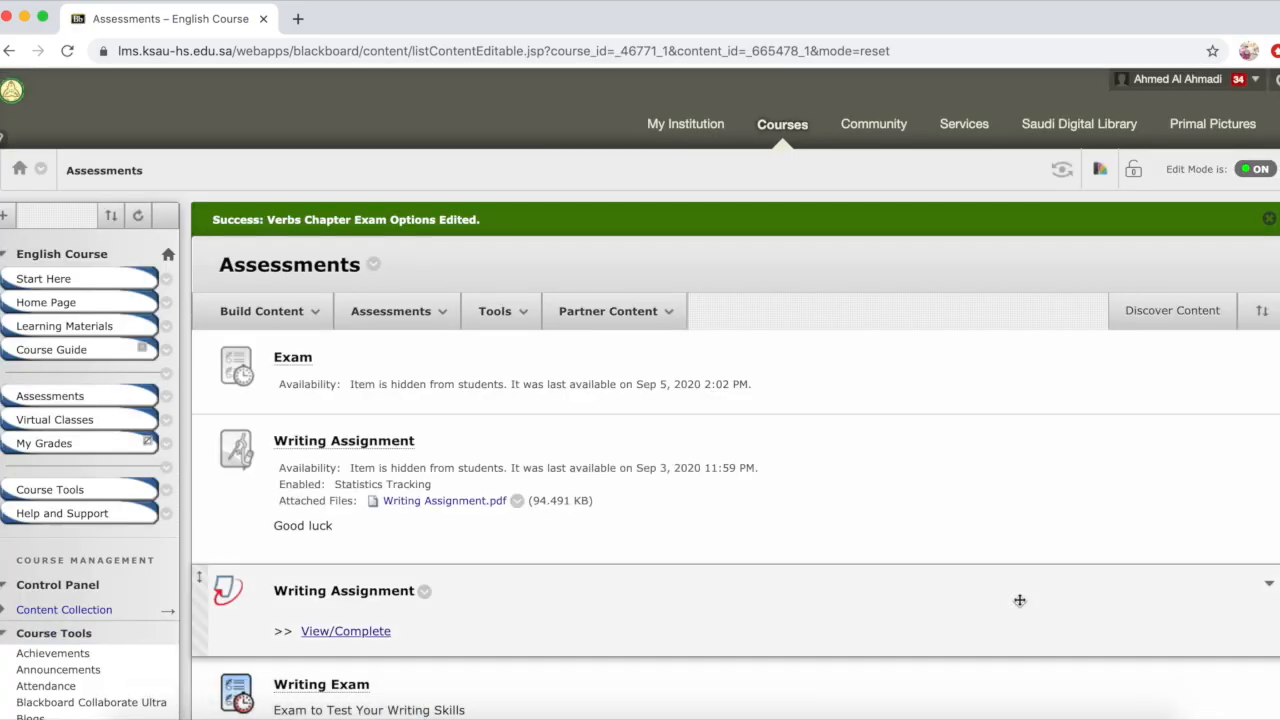
pyautogui.scroll(-3, 1020, 605)
pyautogui.scroll(-10, 1020, 602)
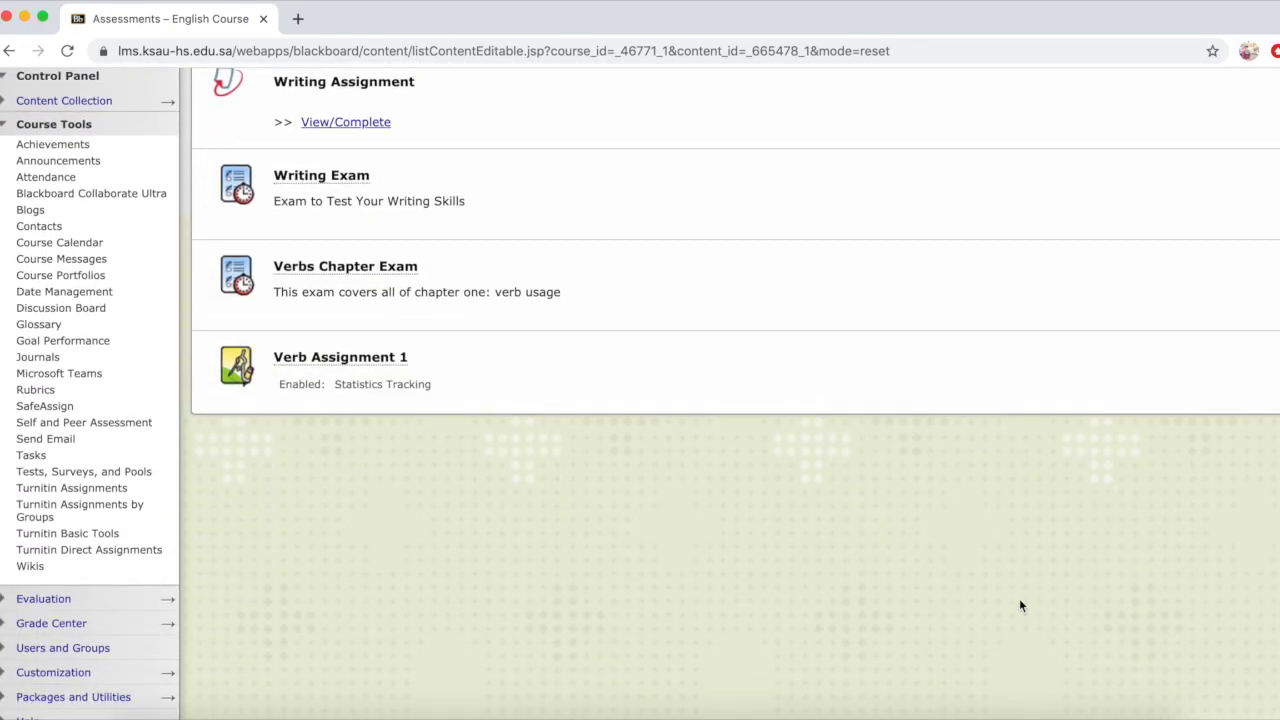
pyautogui.scroll(3, 1020, 603)
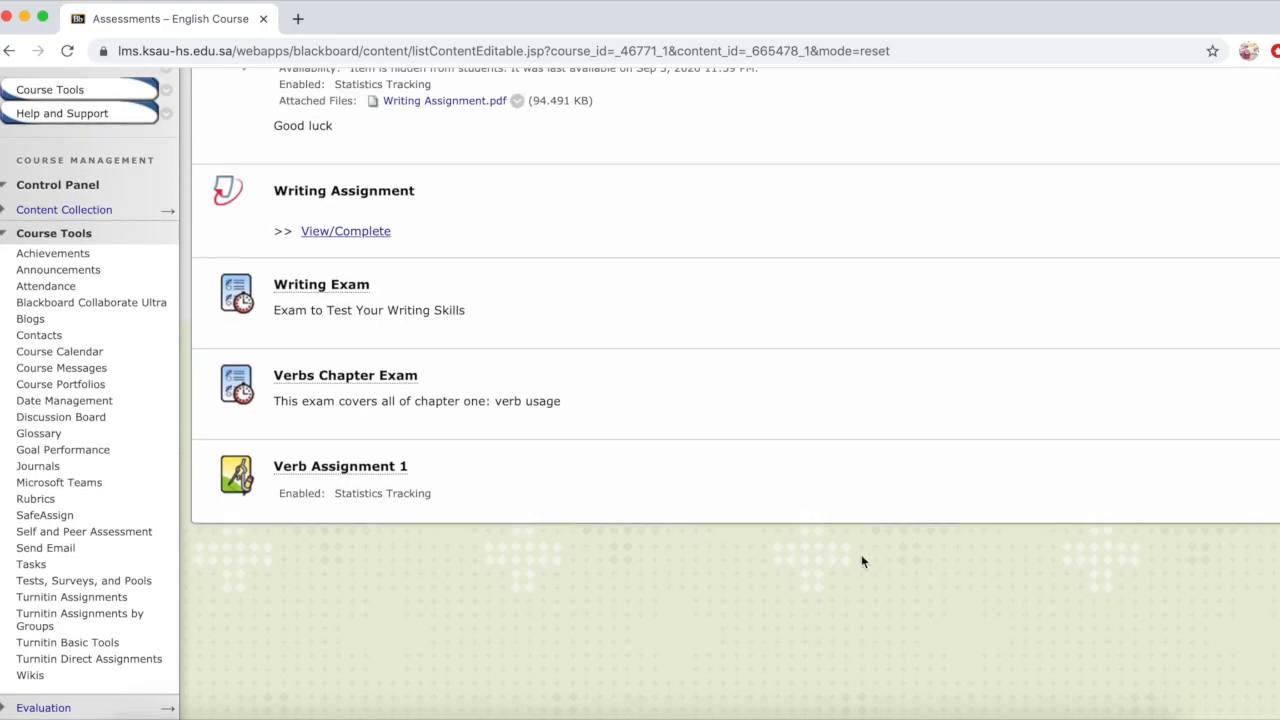